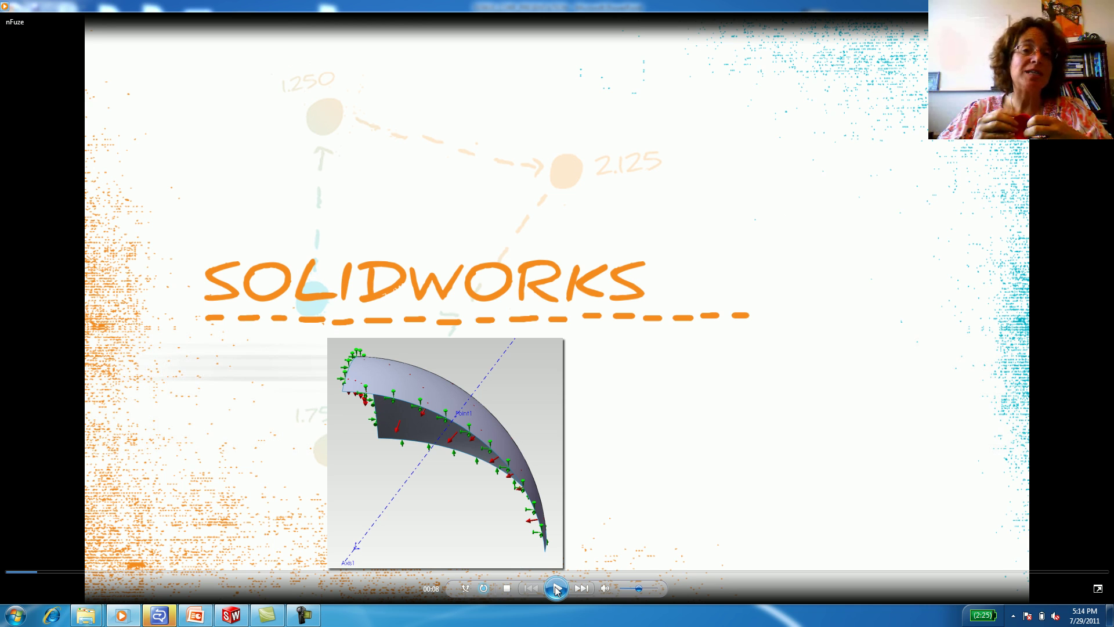
# Step: Resume the SolidWorks intro video and create a new blank part
pyautogui.click(556, 589)
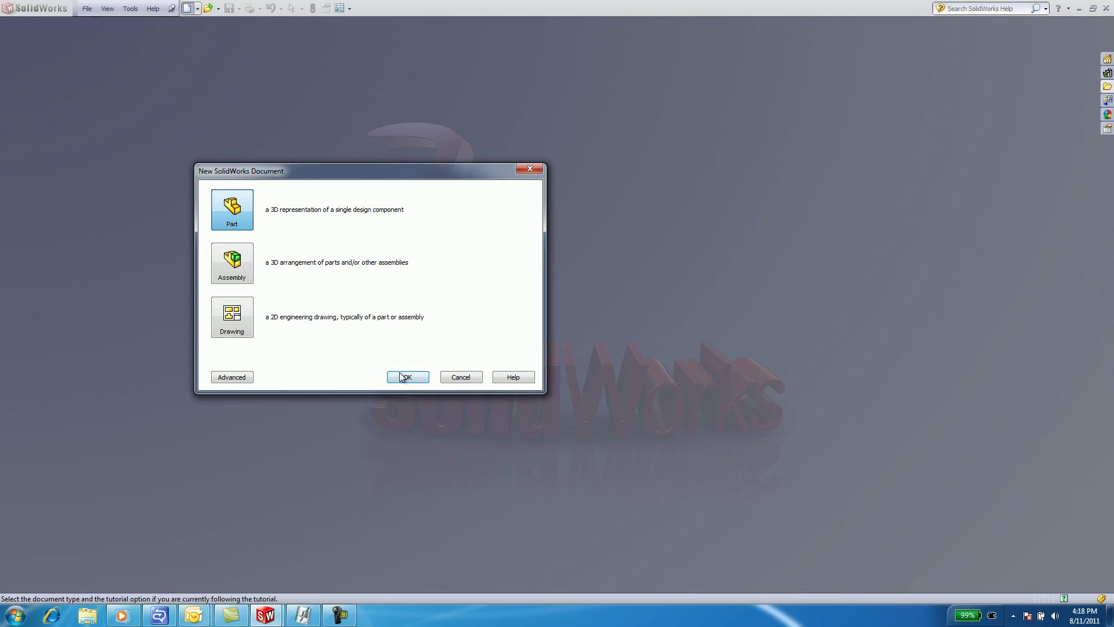
pyautogui.click(404, 377)
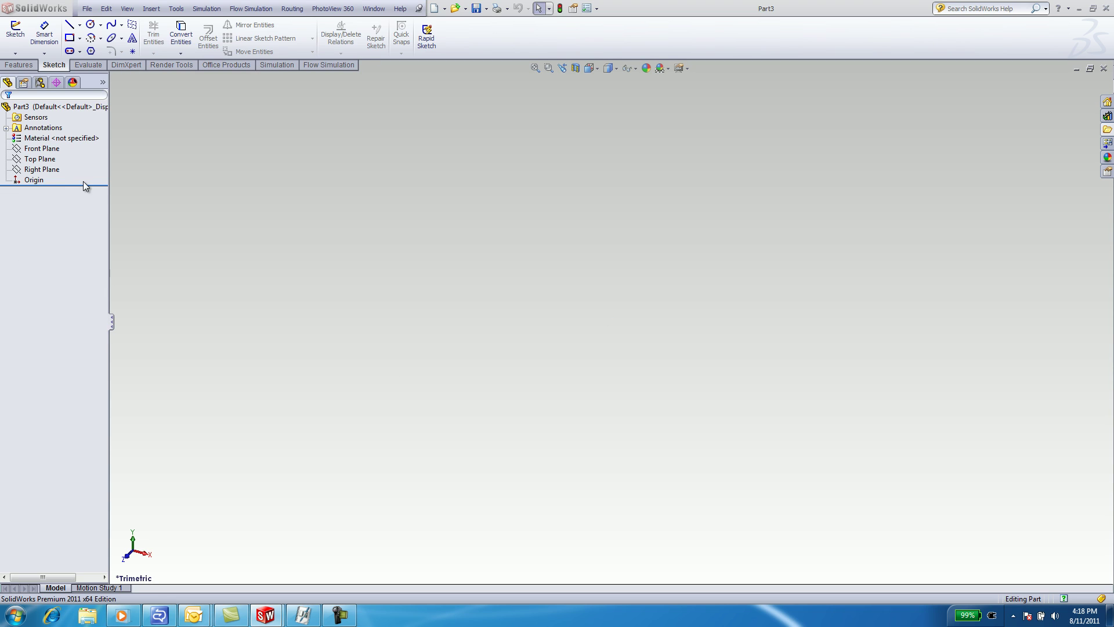
# Step: Confirm SolidWorks Simulation is ticked in the Add-Ins list for Part3
pyautogui.click(217, 65)
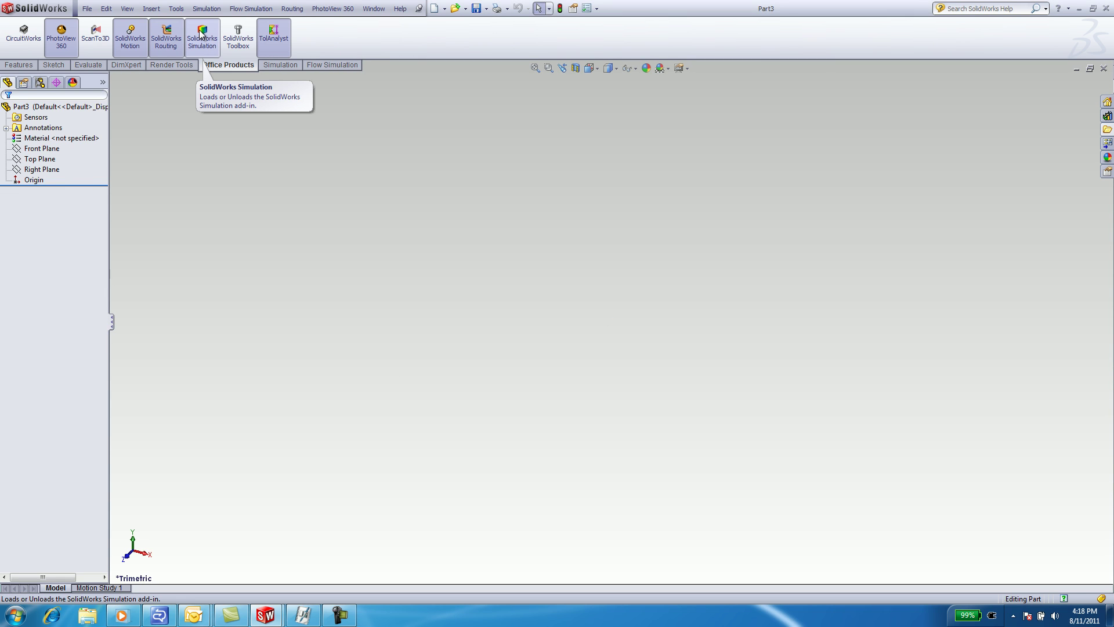
pyautogui.click(176, 9)
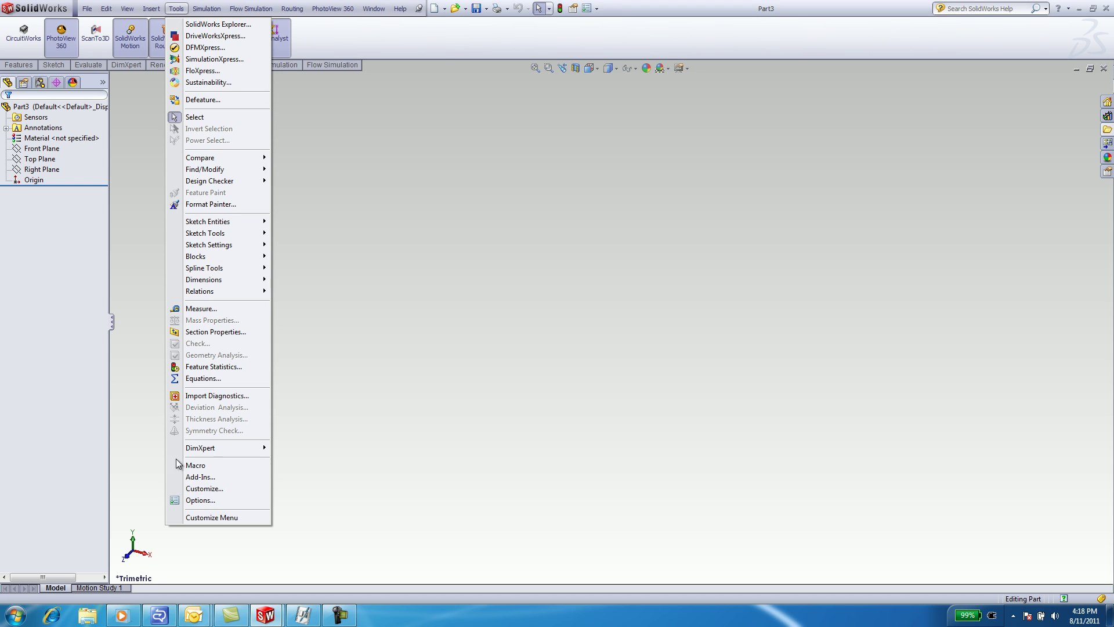
pyautogui.click(190, 476)
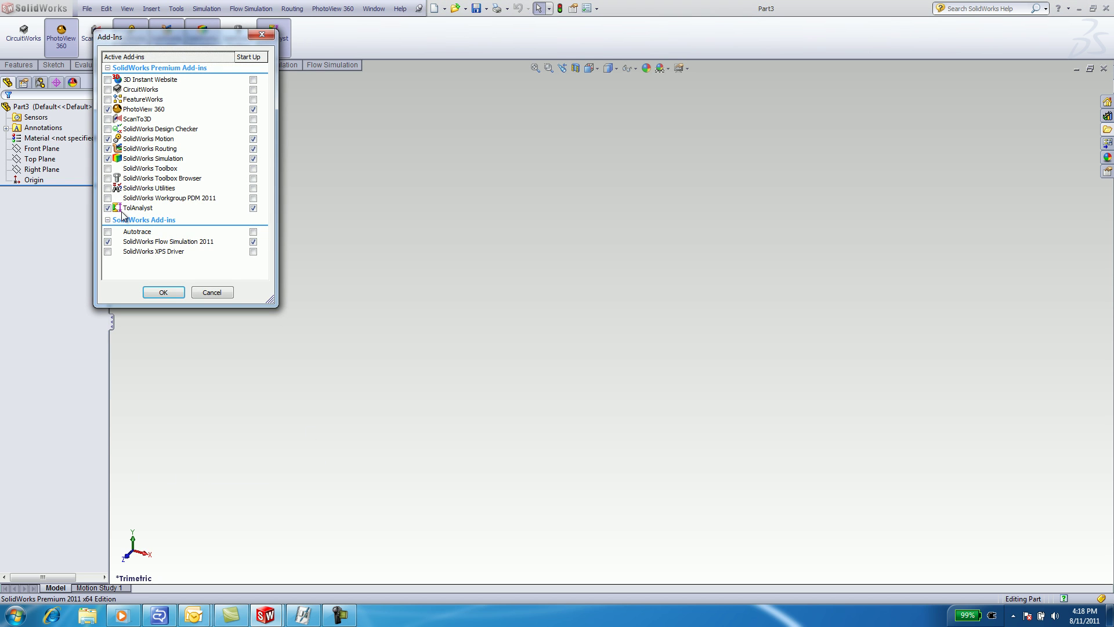
pyautogui.click(171, 291)
# Step: Open the NAFEMS Benchmarks help at Linear Static > Hemisphere under External Pressure
pyautogui.click(401, 9)
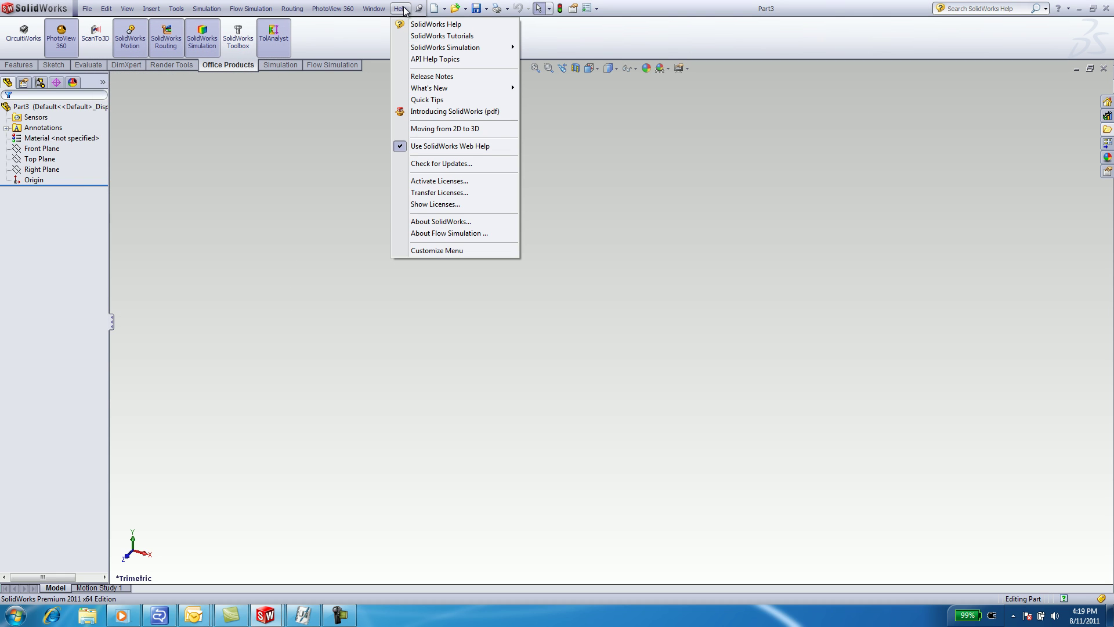
pyautogui.moveTo(425, 49)
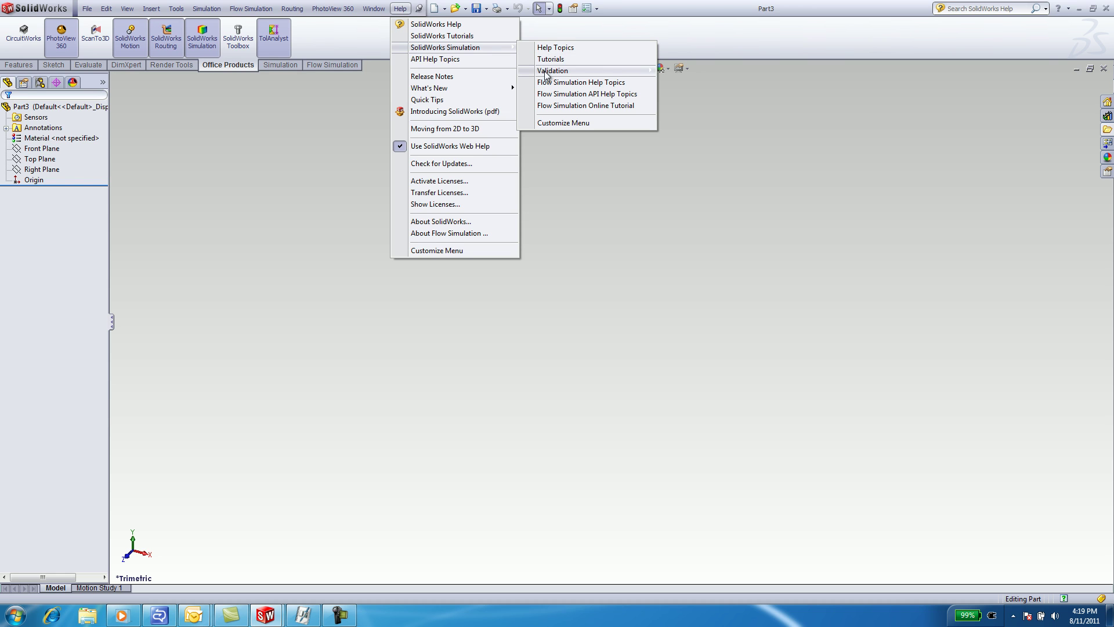
pyautogui.moveTo(546, 72)
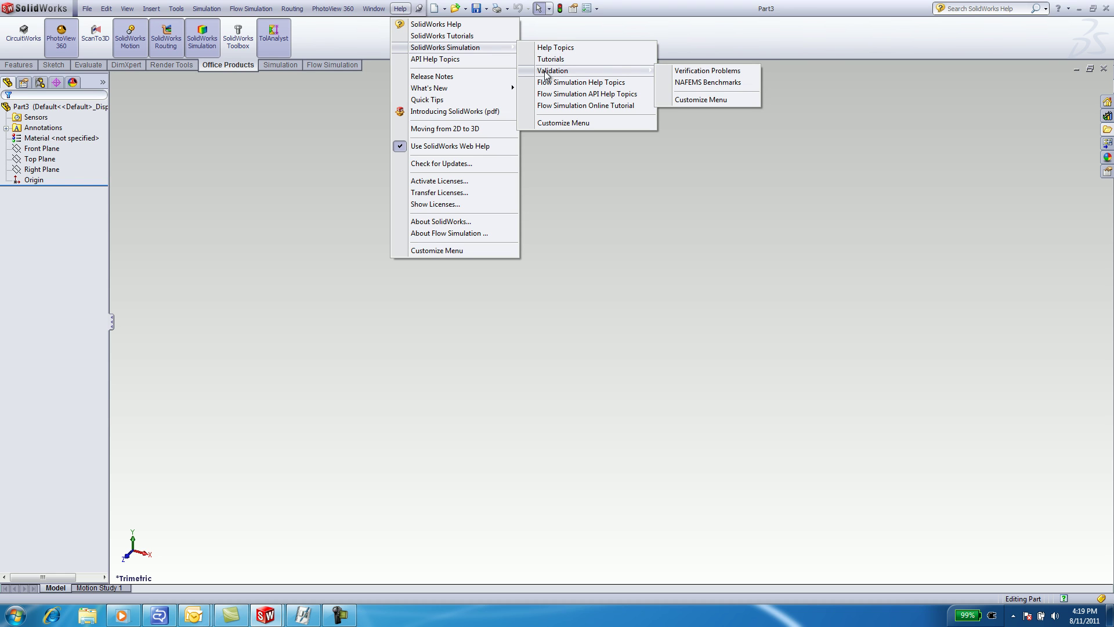
pyautogui.click(704, 82)
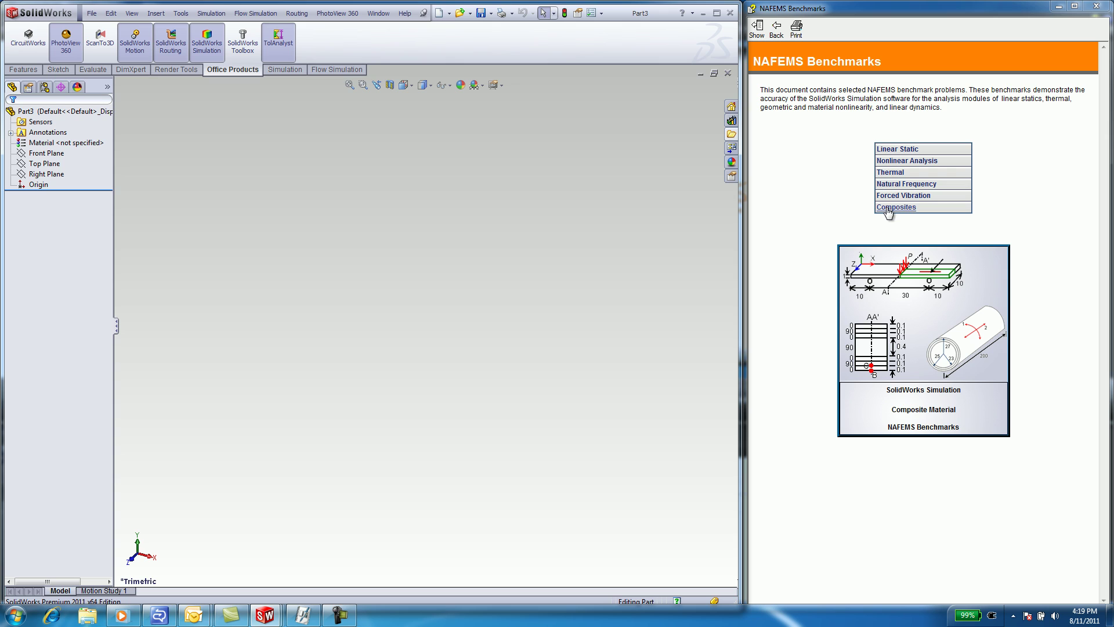
pyautogui.click(889, 150)
pyautogui.click(939, 219)
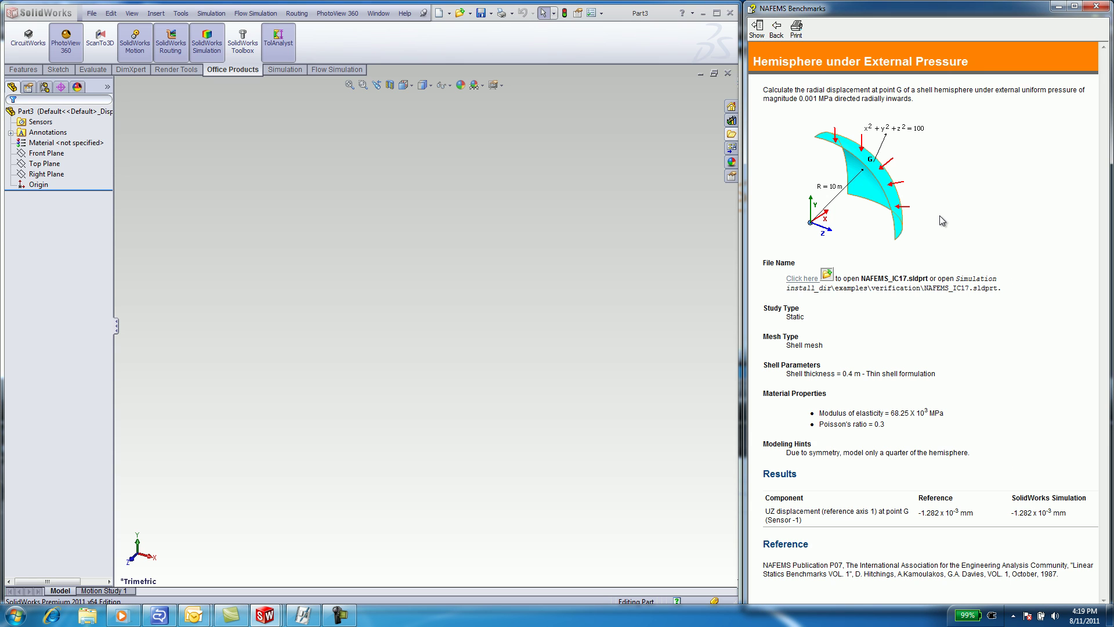
# Step: Open NAFEMS_IC17.sldprt, inspect its study restraints and pressure load, then start a new document
pyautogui.click(800, 279)
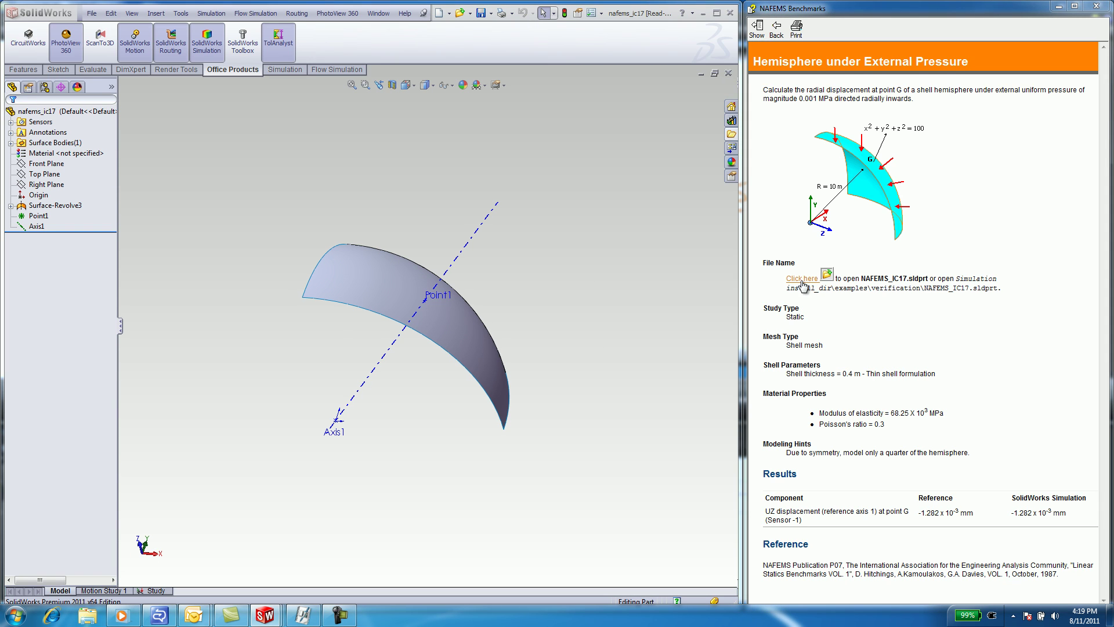
pyautogui.moveTo(520, 251); pyautogui.dragTo(508, 223, button='middle')
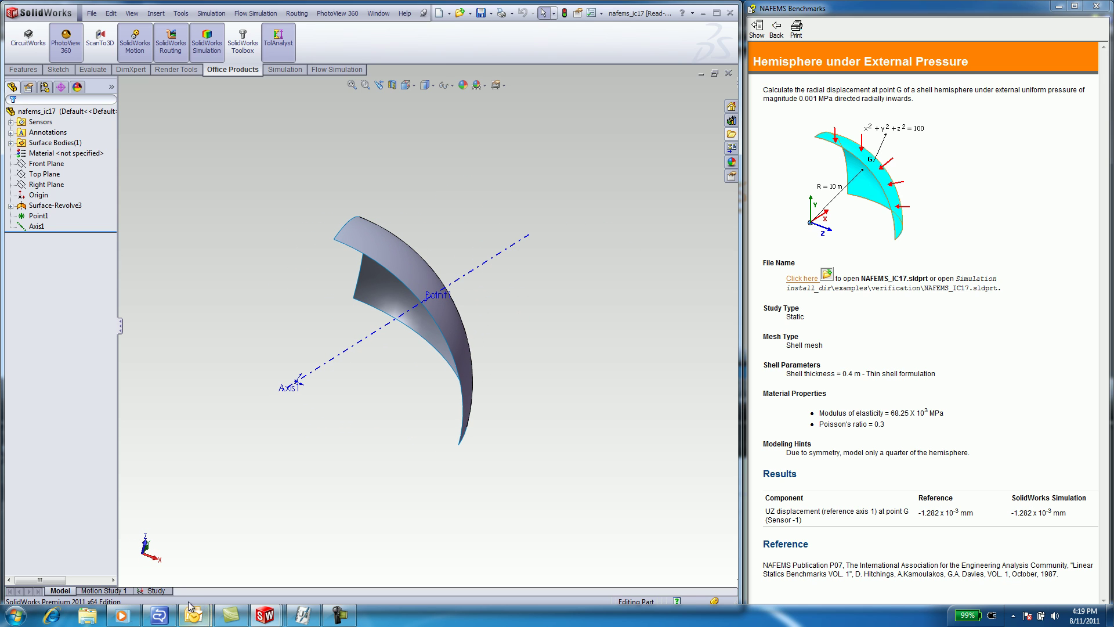
pyautogui.click(160, 590)
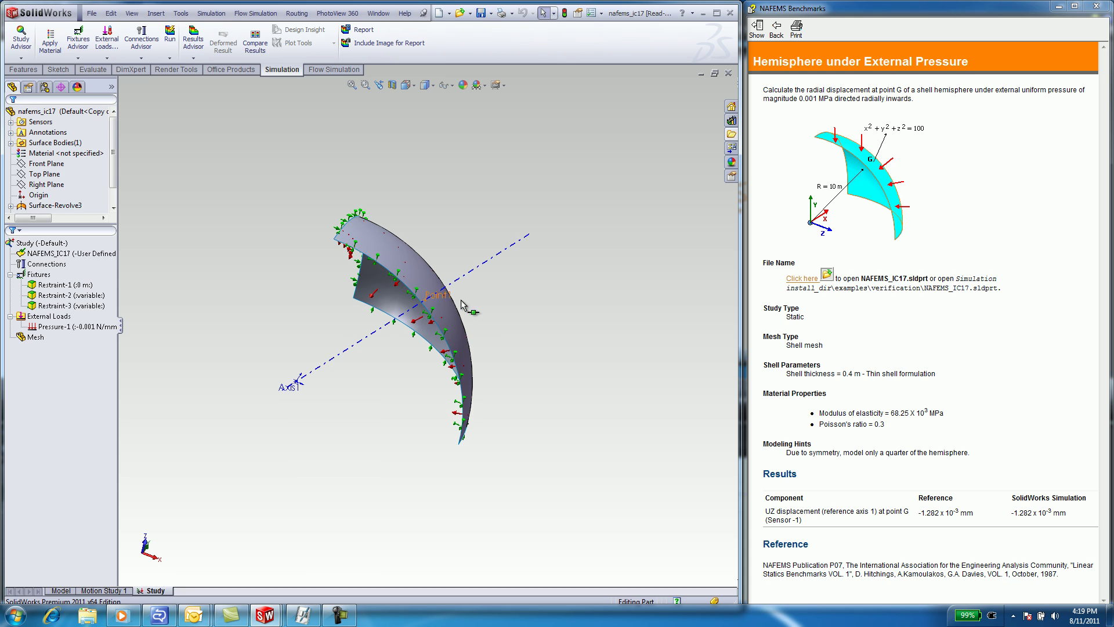
pyautogui.moveTo(586, 377); pyautogui.dragTo(572, 383, button='middle')
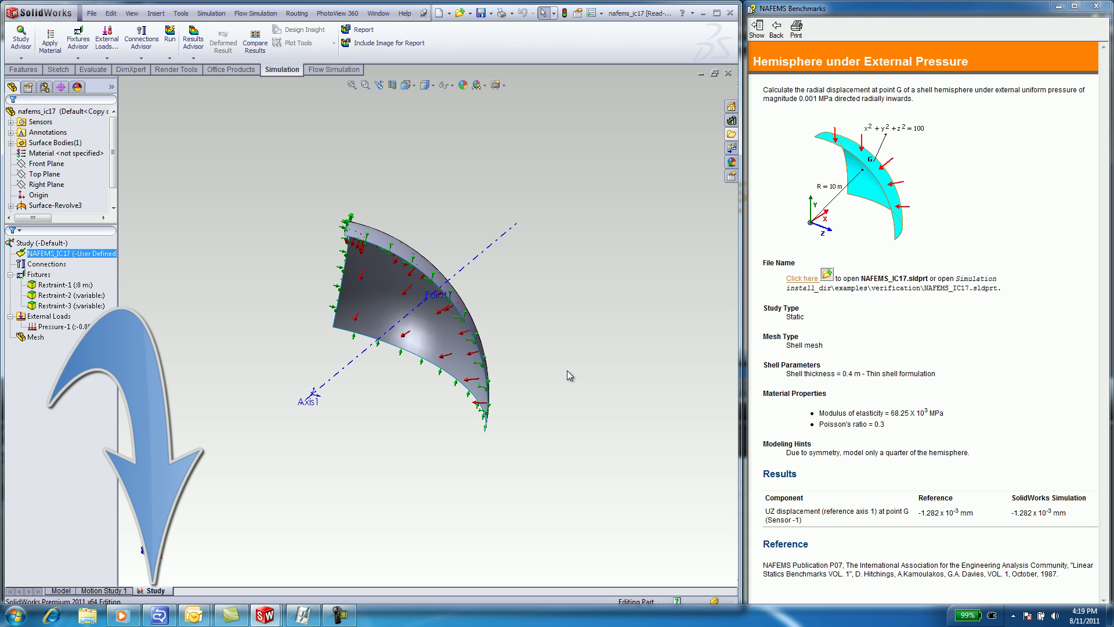
pyautogui.hotkey('ctrl', 'n')
# Step: Create a new part and sketch a vertical construction centerline from the origin on the Top Plane
pyautogui.click(406, 377)
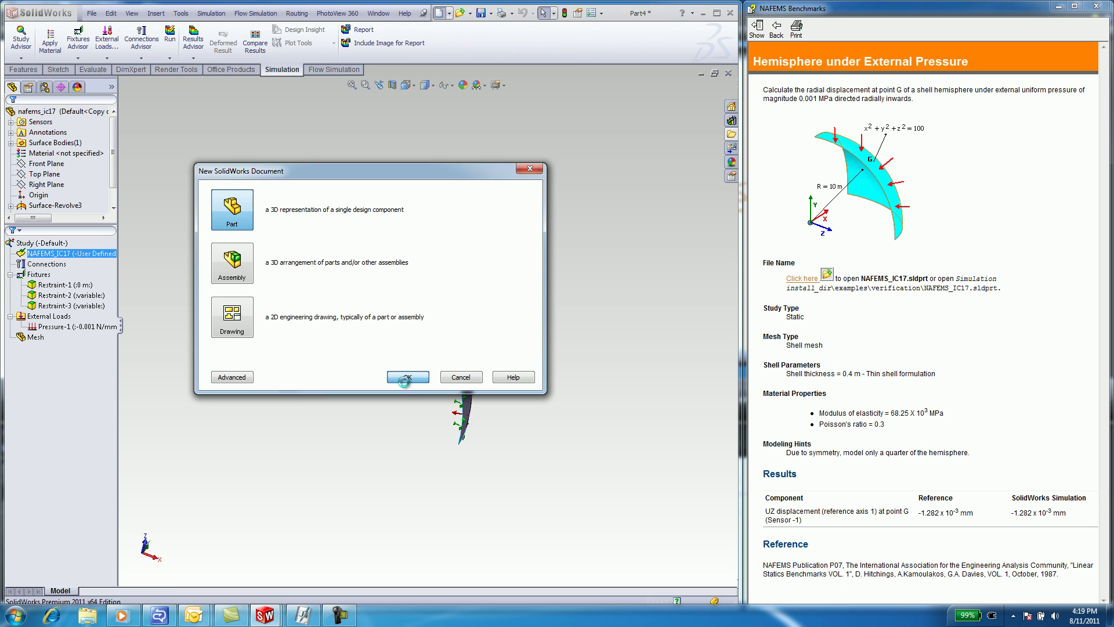
pyautogui.click(26, 173)
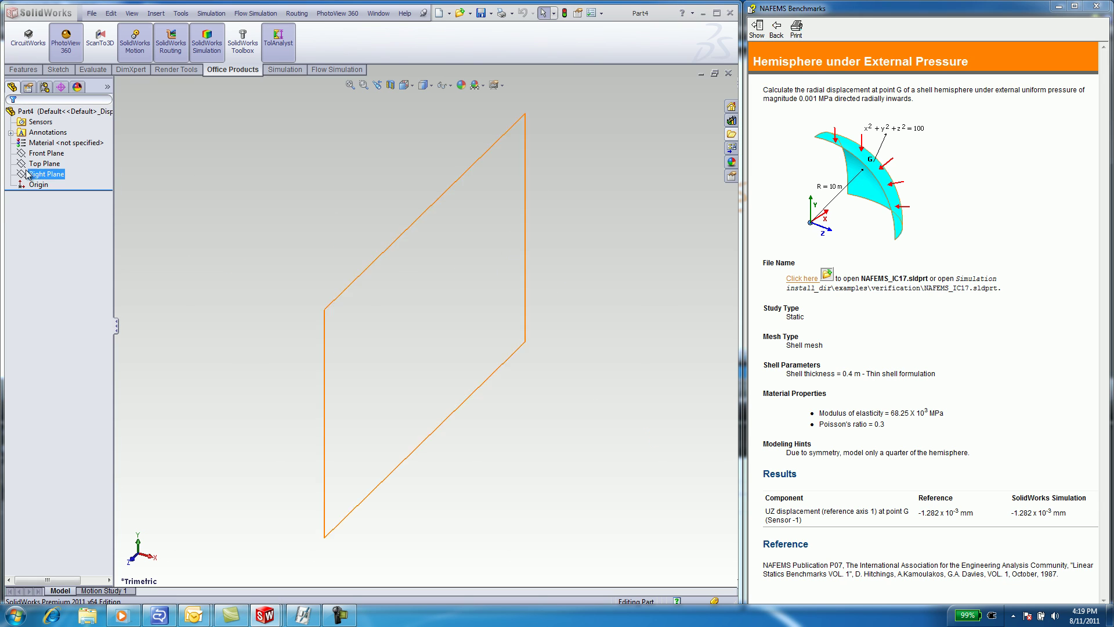
pyautogui.click(31, 167)
pyautogui.rightClick(32, 169)
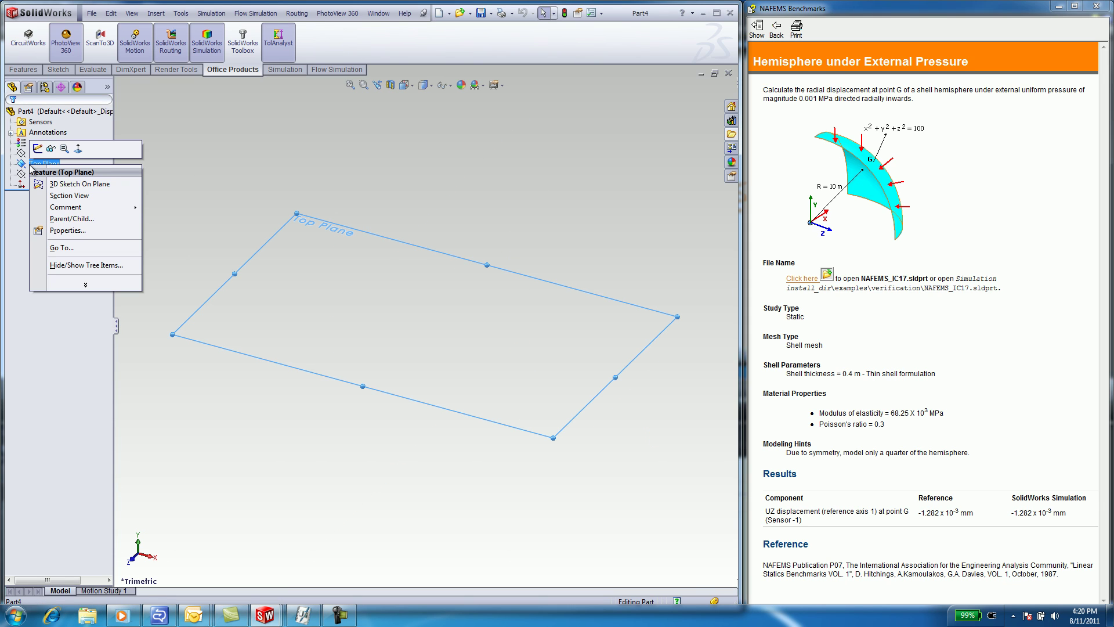
pyautogui.click(38, 149)
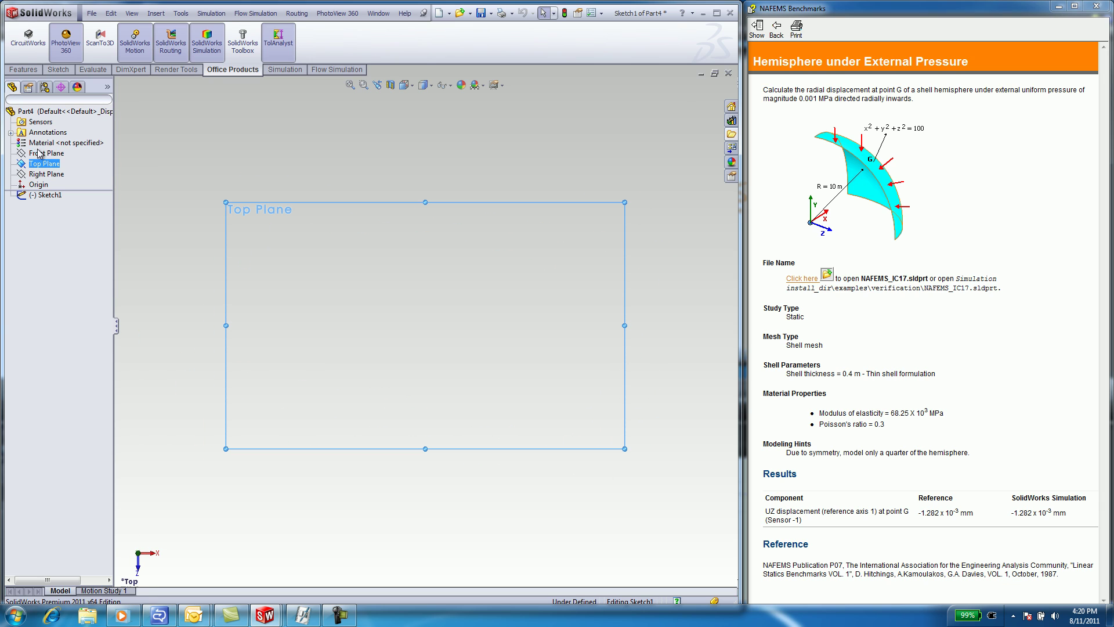
pyautogui.click(74, 29)
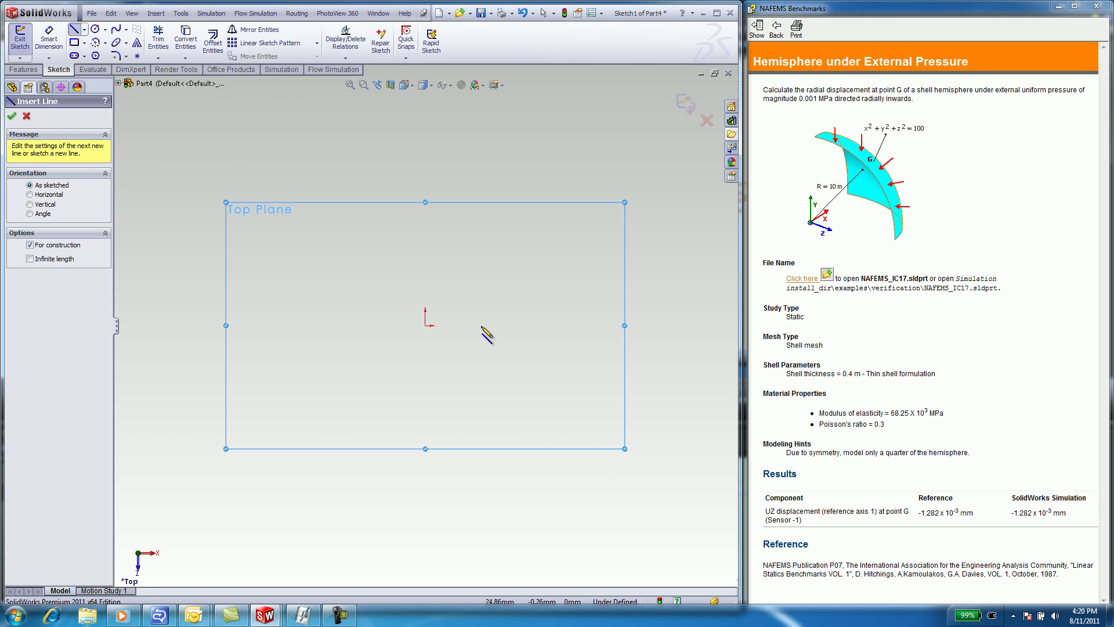
pyautogui.click(426, 325)
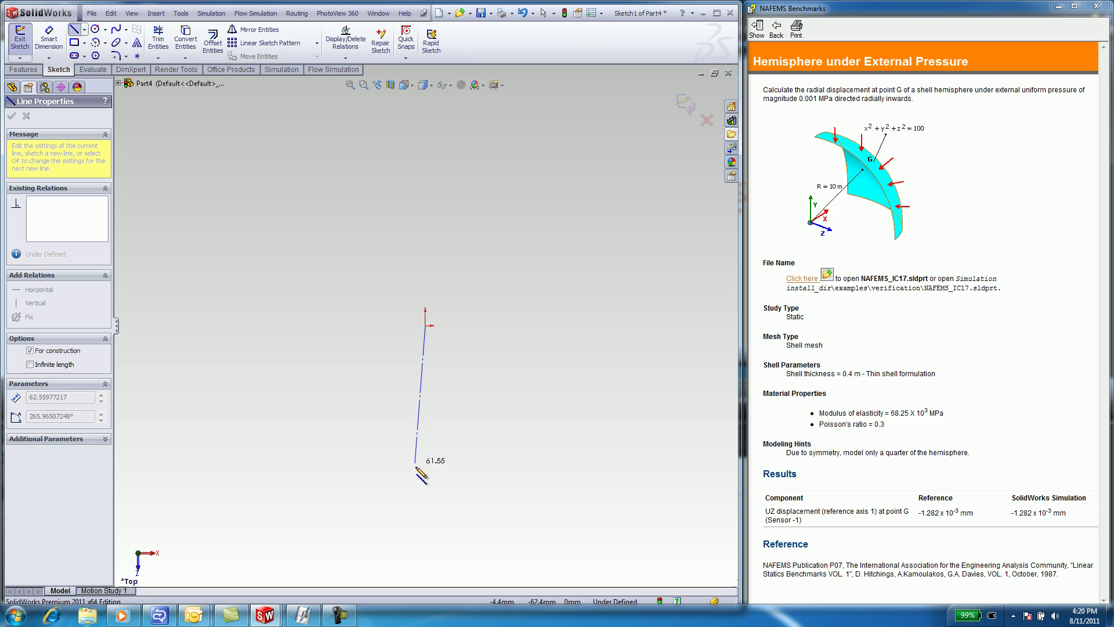
pyautogui.click(425, 493)
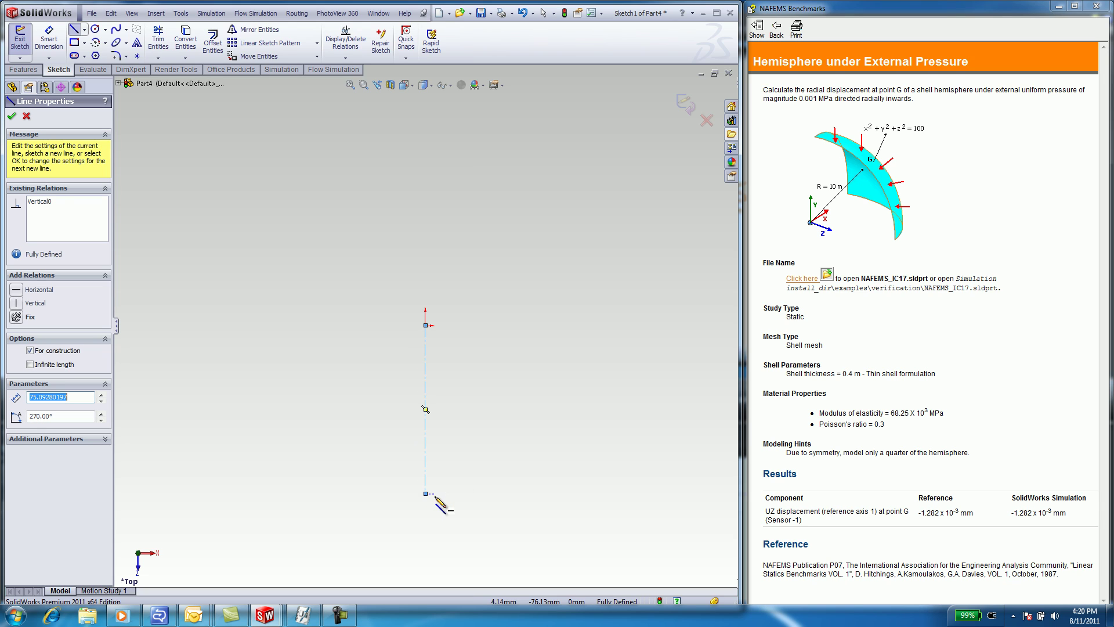
# Step: Draw a 90° centerpoint arc centred at the origin, starting on the centerline
pyautogui.click(102, 42)
pyautogui.click(425, 325)
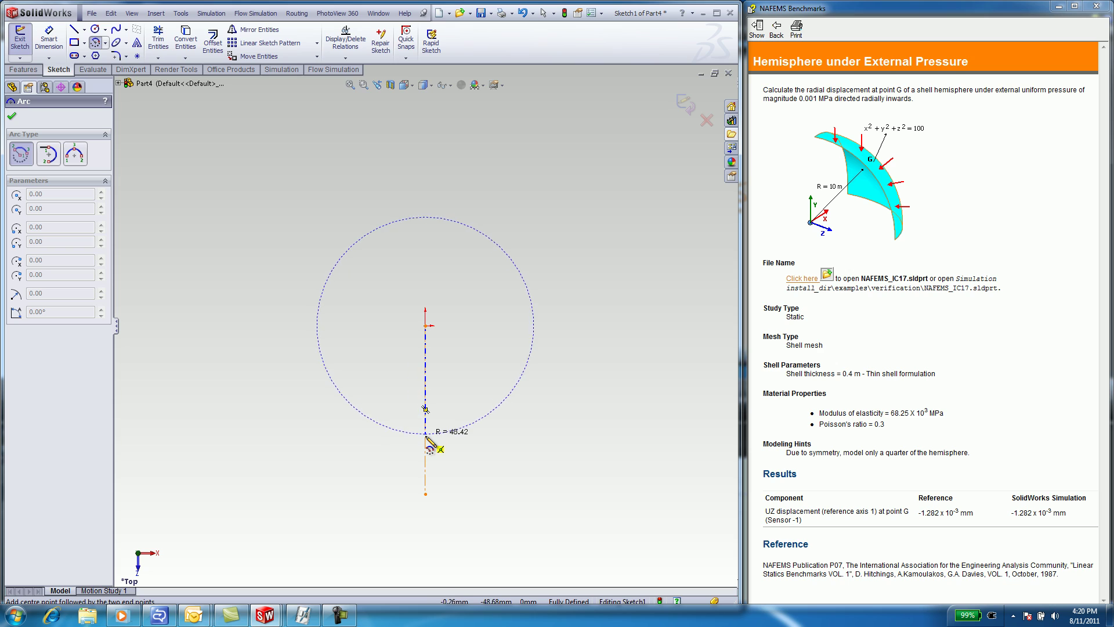
pyautogui.click(425, 435)
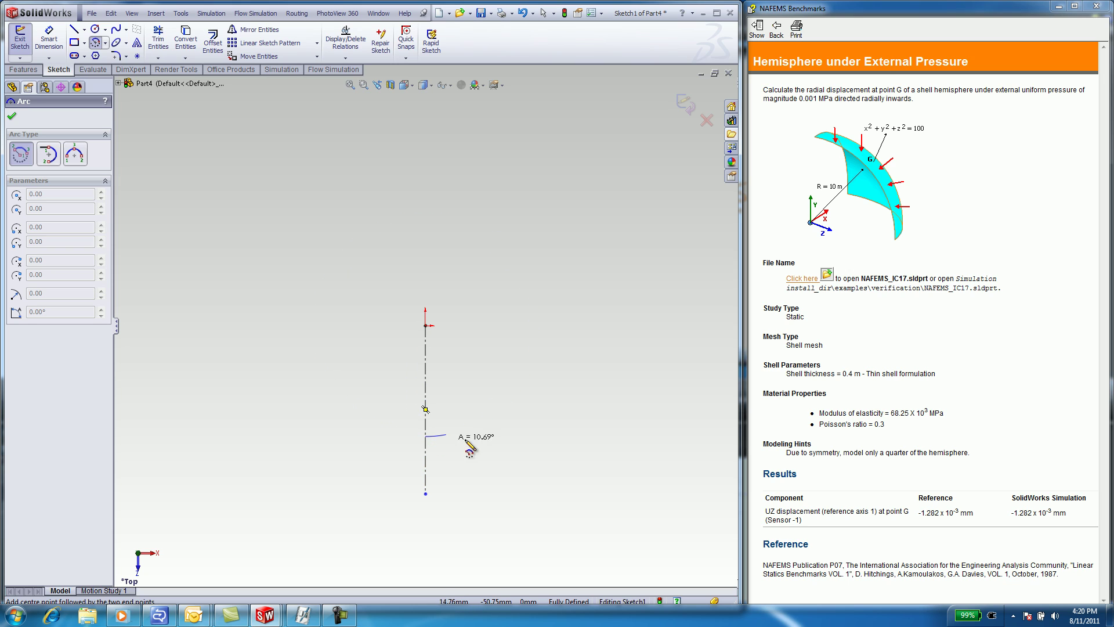
pyautogui.click(581, 329)
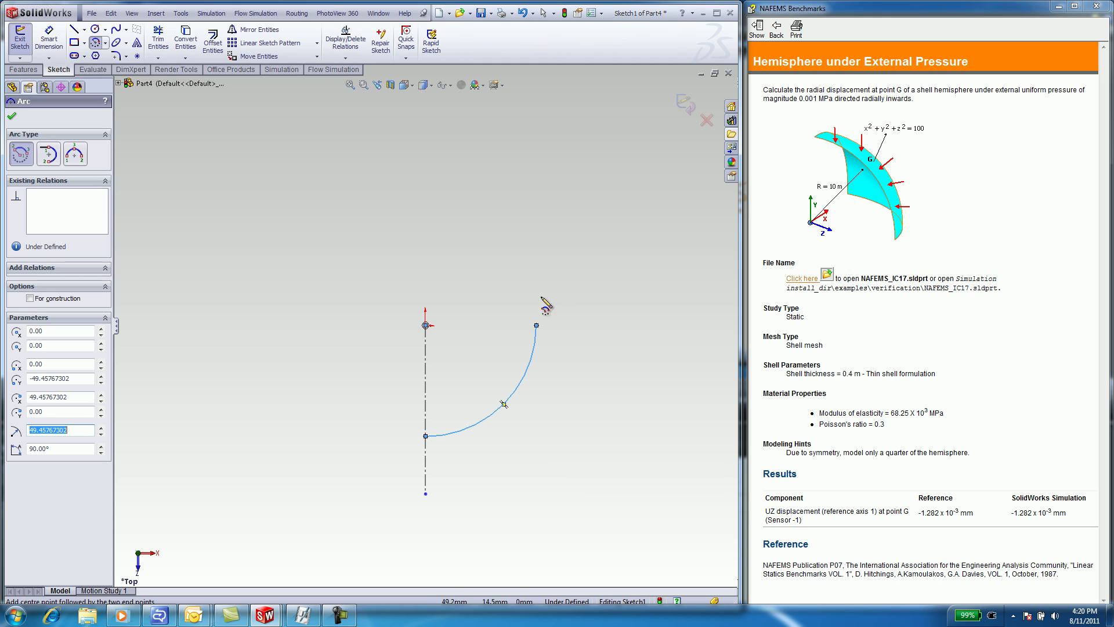
pyautogui.click(48, 39)
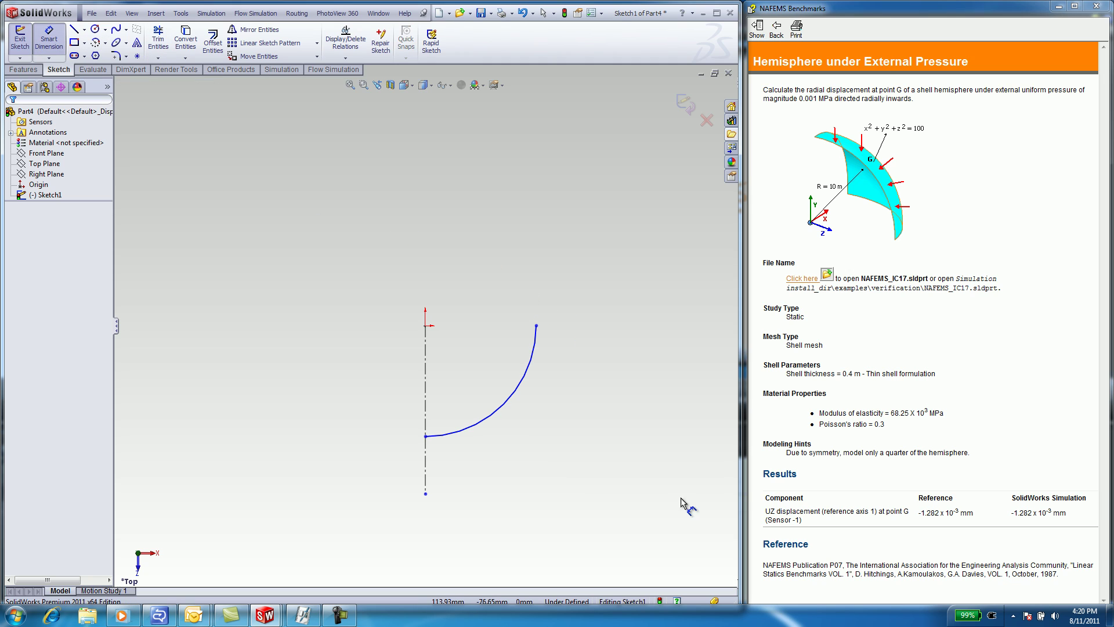
# Step: Dimension the arc radius to 10
pyautogui.click(494, 419)
pyautogui.click(577, 448)
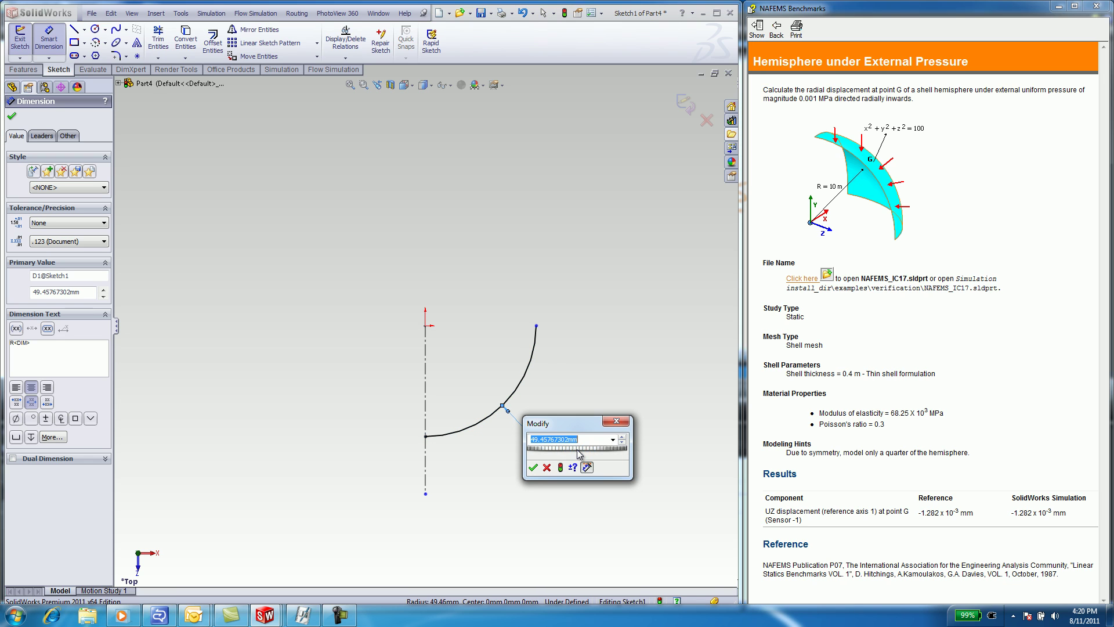
pyautogui.write('10')
pyautogui.press('Return')
# Step: Make the arc's upper endpoint horizontal with its centre, then view isometric
pyautogui.click(573, 162)
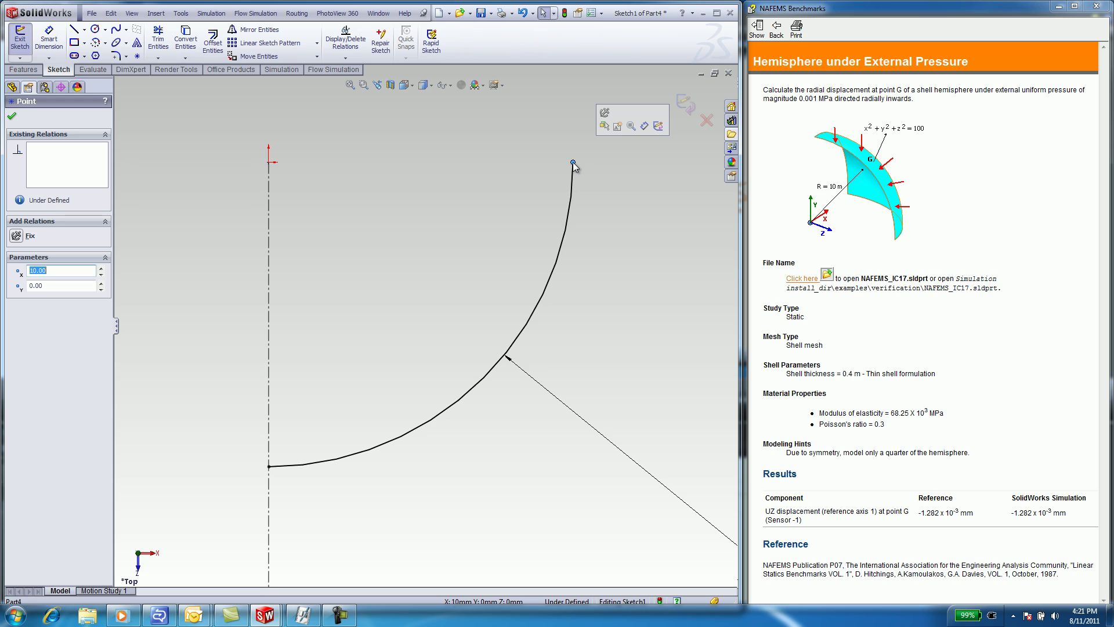
pyautogui.keyDown('ctrl'); pyautogui.click(268, 167); pyautogui.keyUp('ctrl')
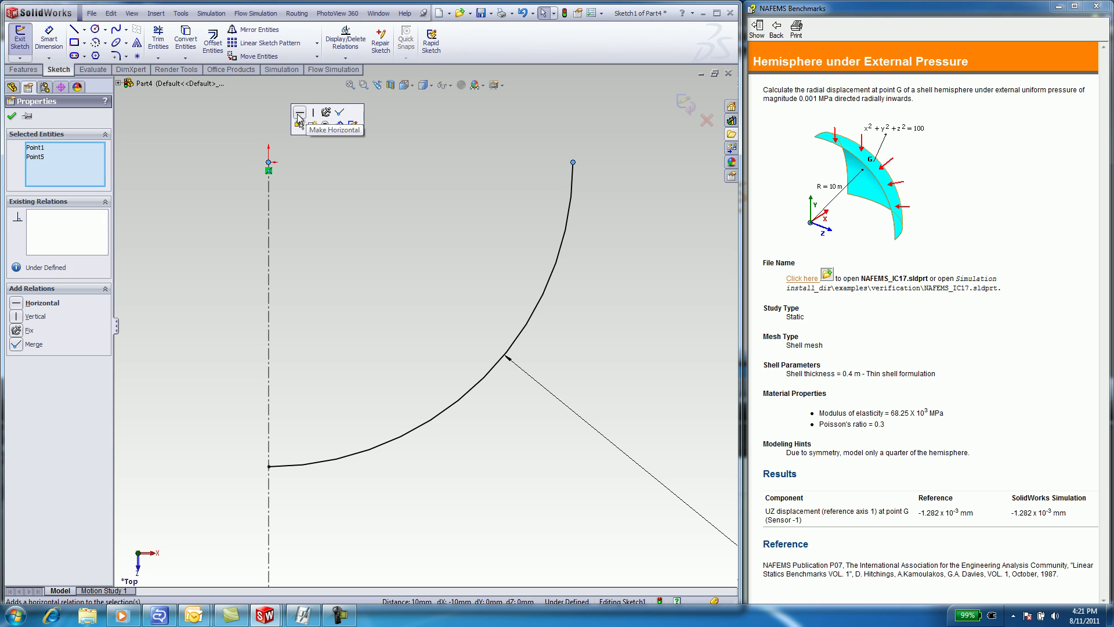
pyautogui.click(300, 114)
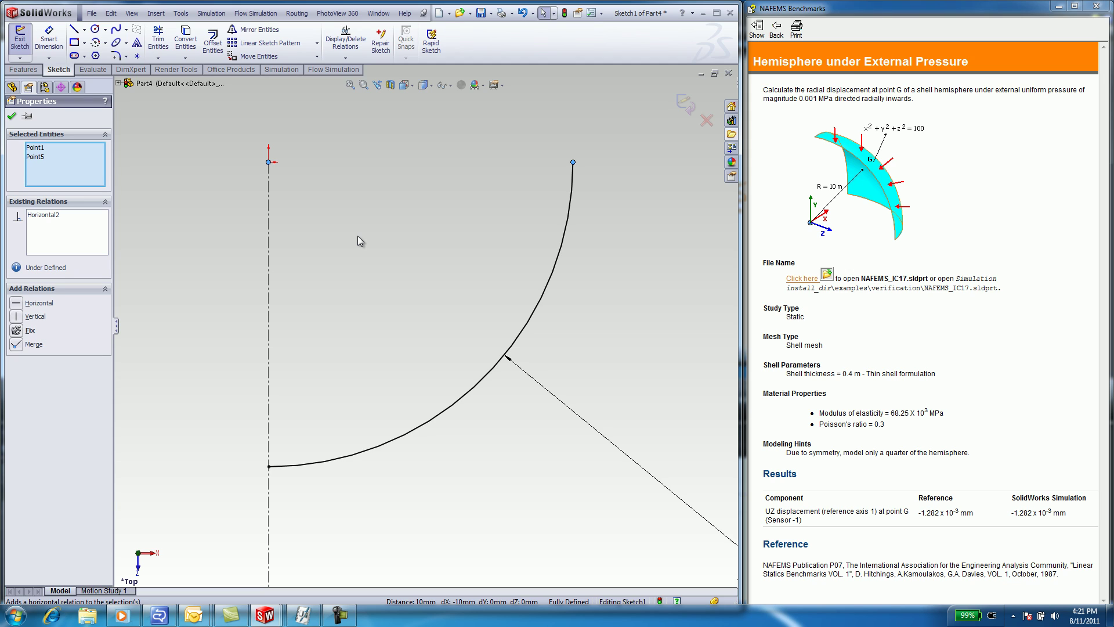
pyautogui.hotkey('ctrl', '7')
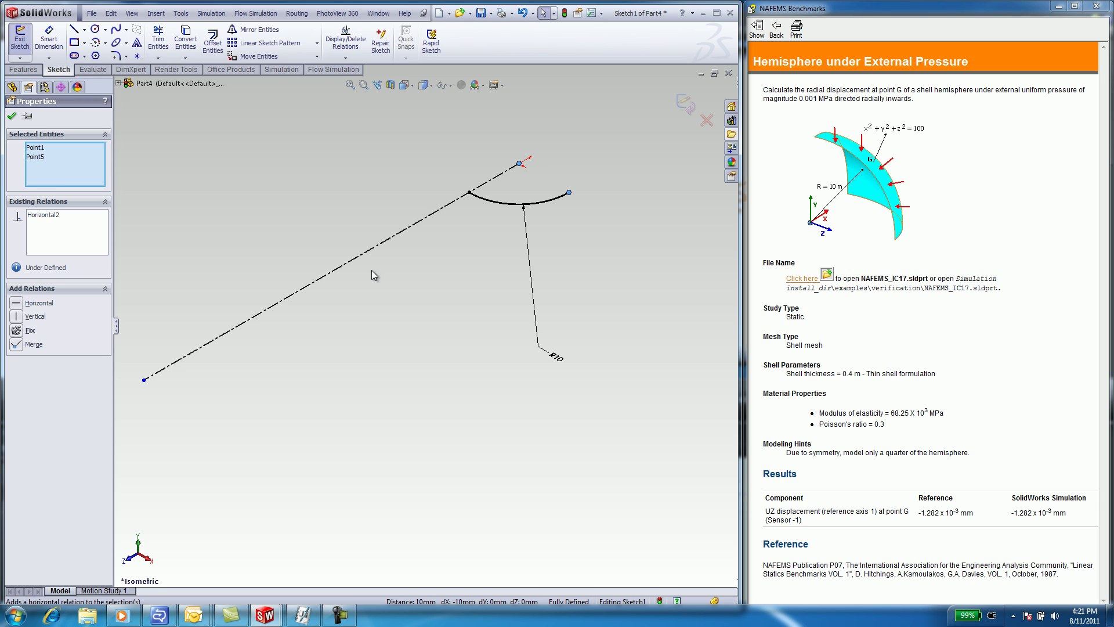
# Step: Select the centerline and start a revolved surface about it
pyautogui.click(370, 269)
pyautogui.click(358, 258)
pyautogui.click(155, 14)
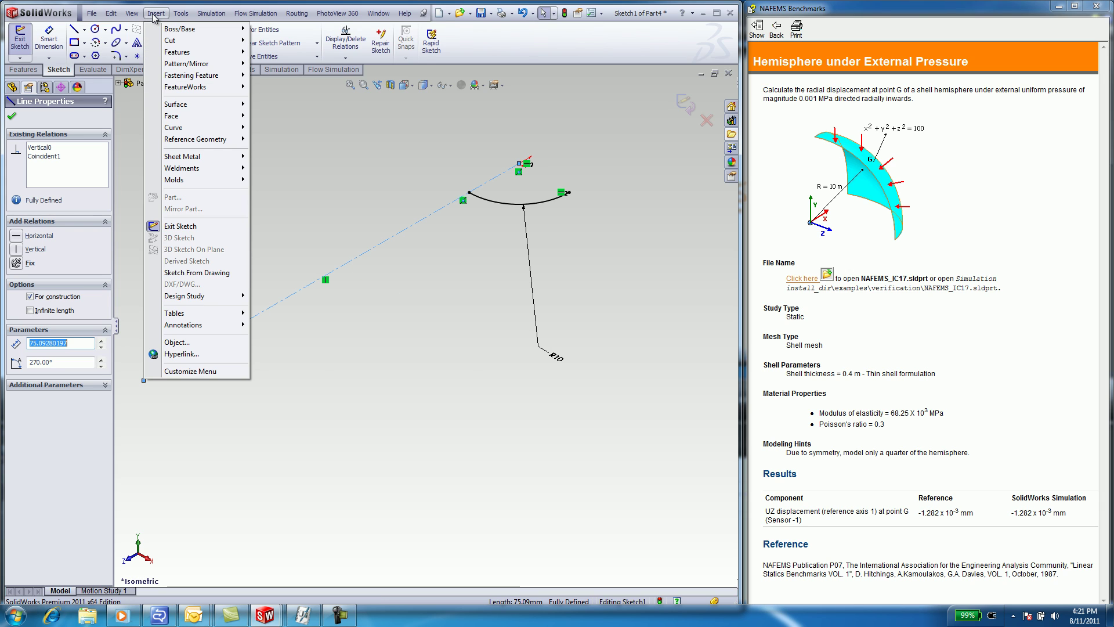
pyautogui.moveTo(182, 105)
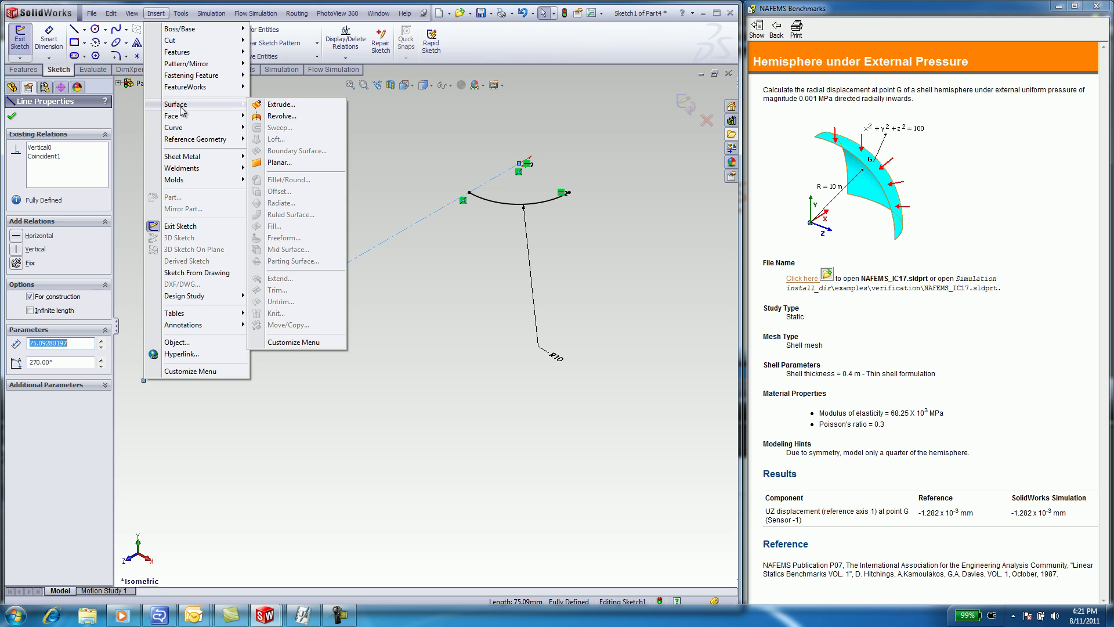
pyautogui.click(281, 117)
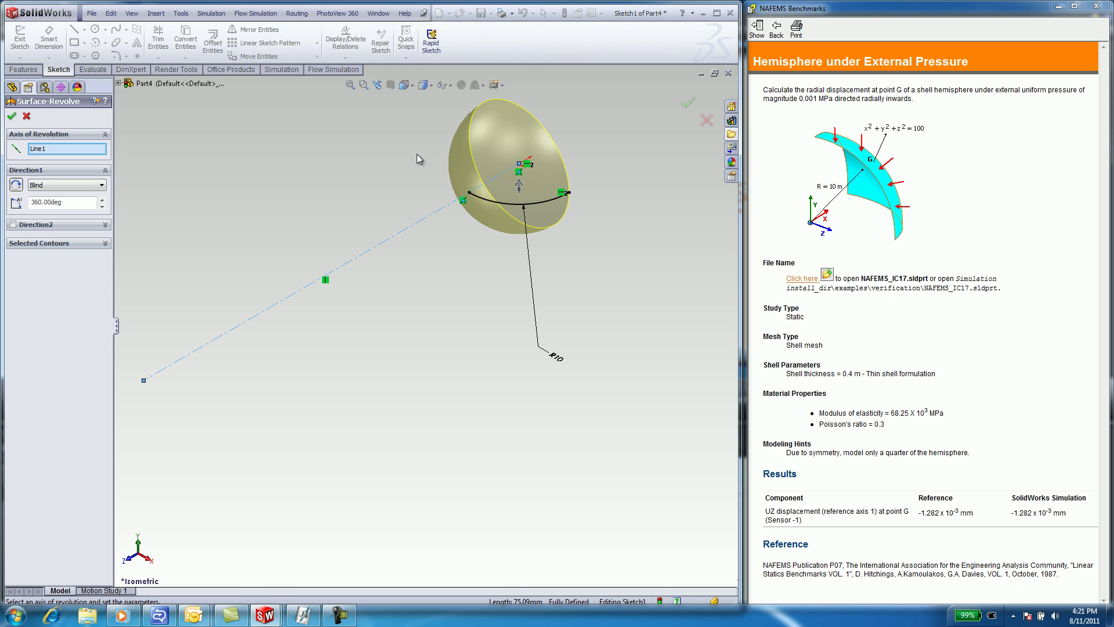
pyautogui.moveTo(417, 154); pyautogui.dragTo(294, 180, button='middle')
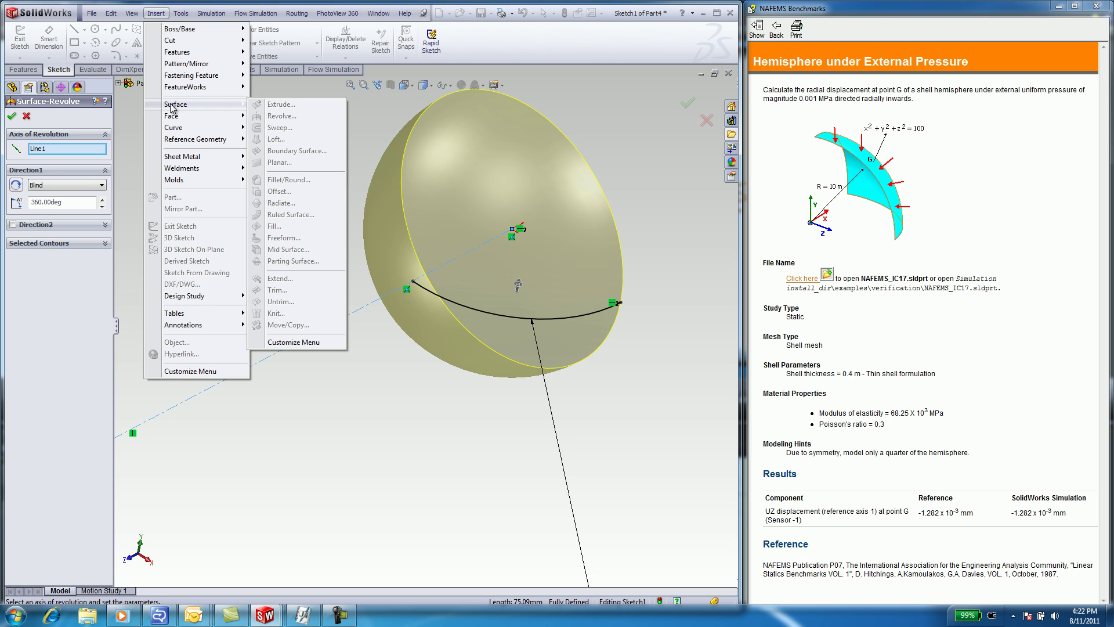
pyautogui.click(137, 106)
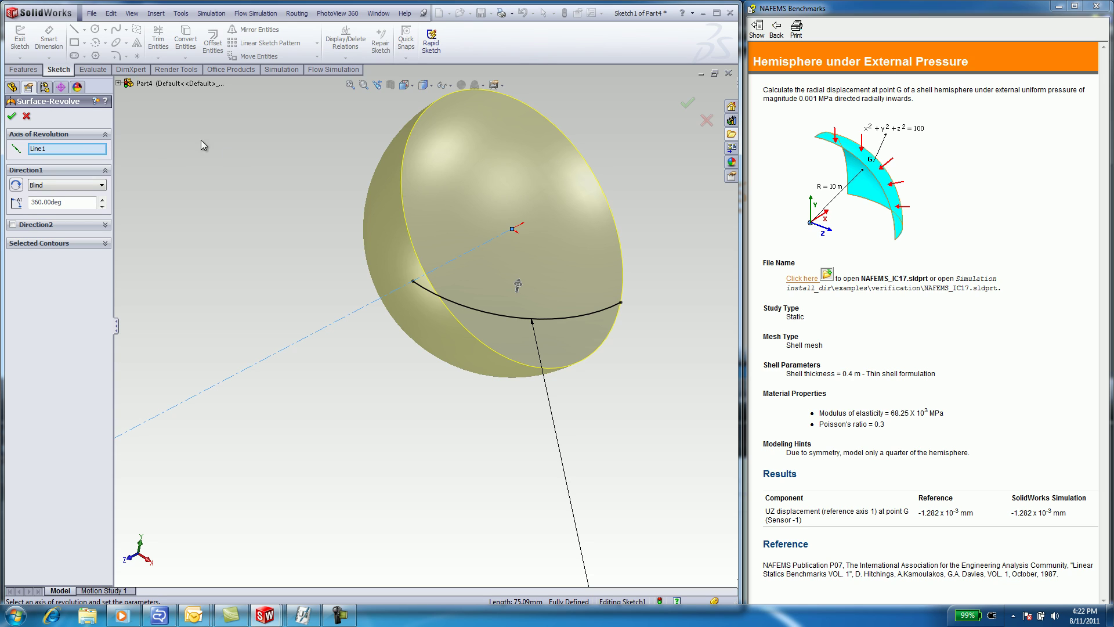
pyautogui.moveTo(259, 183); pyautogui.dragTo(290, 174, button='middle')
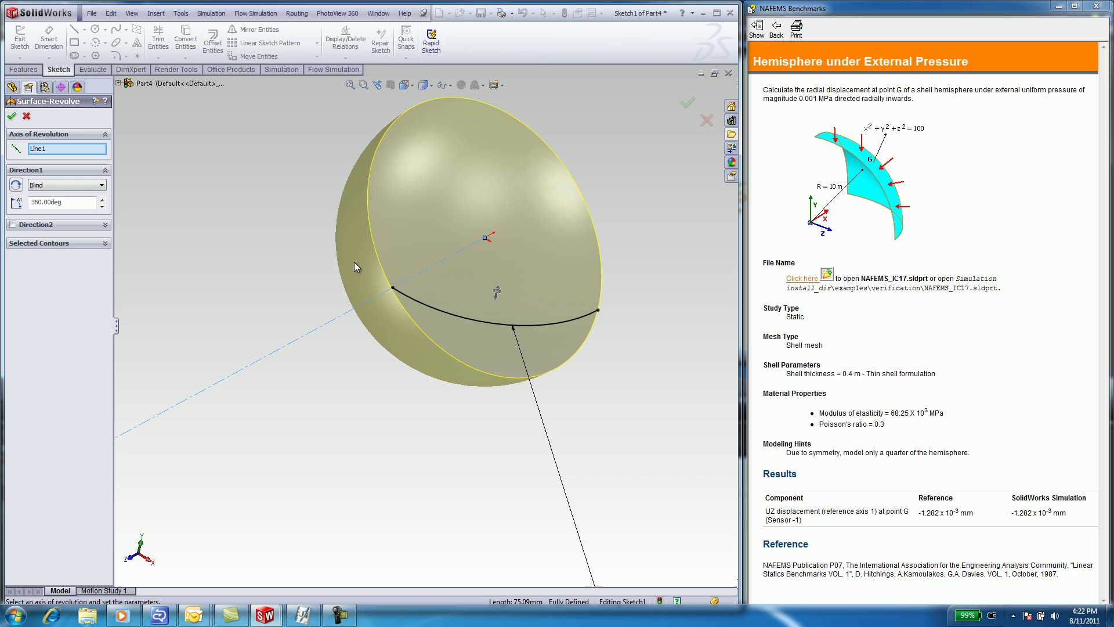
# Step: Set the revolve angle to 90° to produce the quarter-hemisphere surface
pyautogui.doubleClick(58, 202)
pyautogui.write('90')
pyautogui.press('Return')
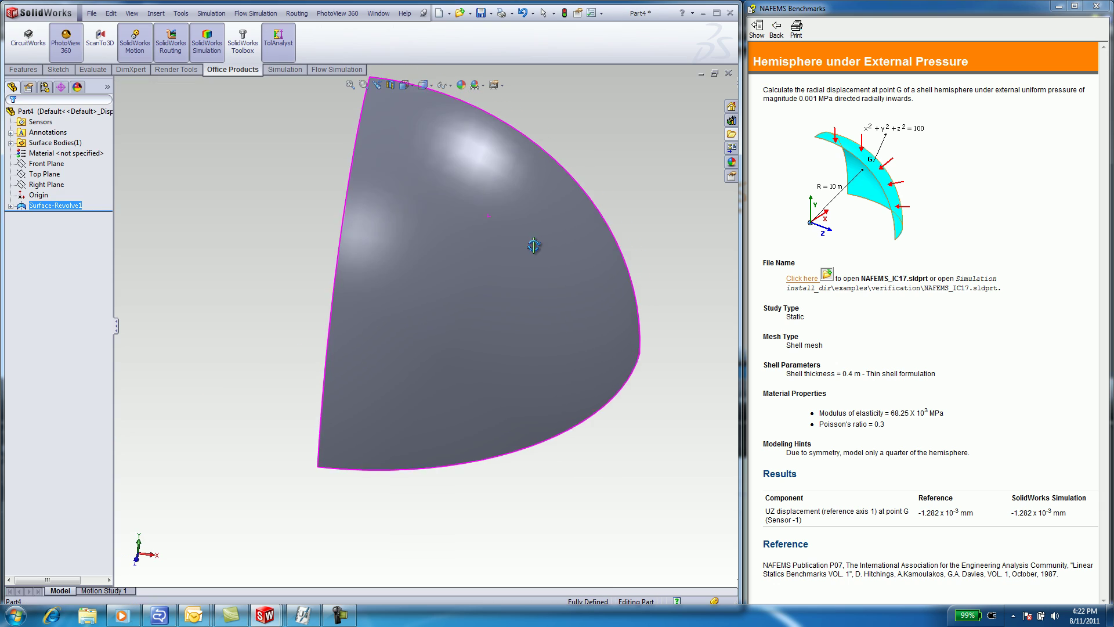
pyautogui.moveTo(529, 244); pyautogui.dragTo(509, 269, button='middle')
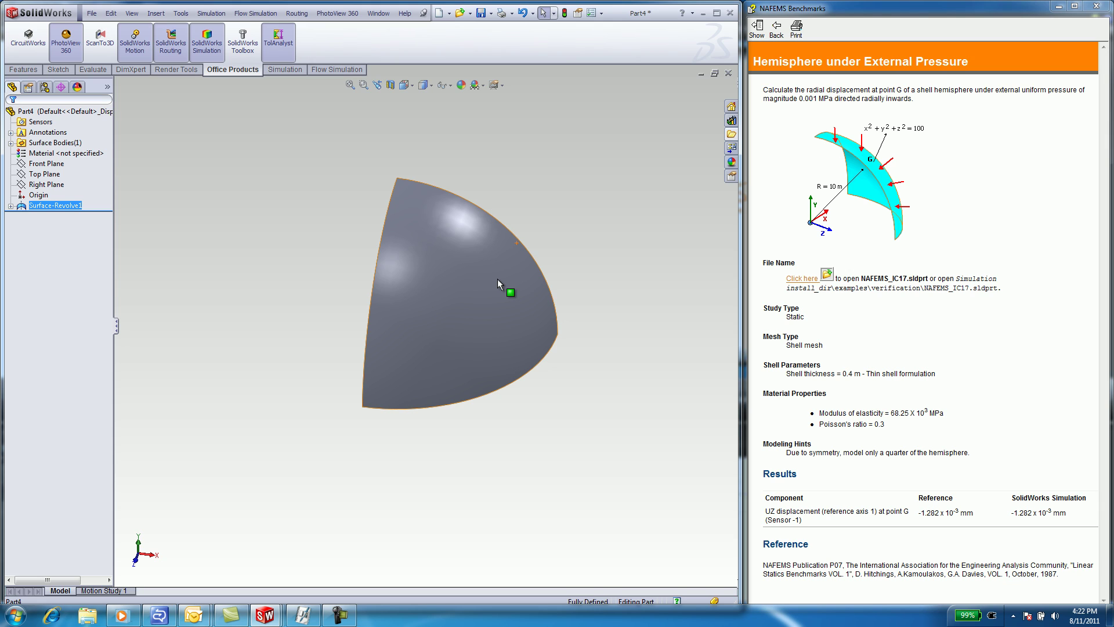
pyautogui.click(155, 13)
# Step: Place reference point Point1 at the centre of the surface face, marking point G
pyautogui.moveTo(197, 139)
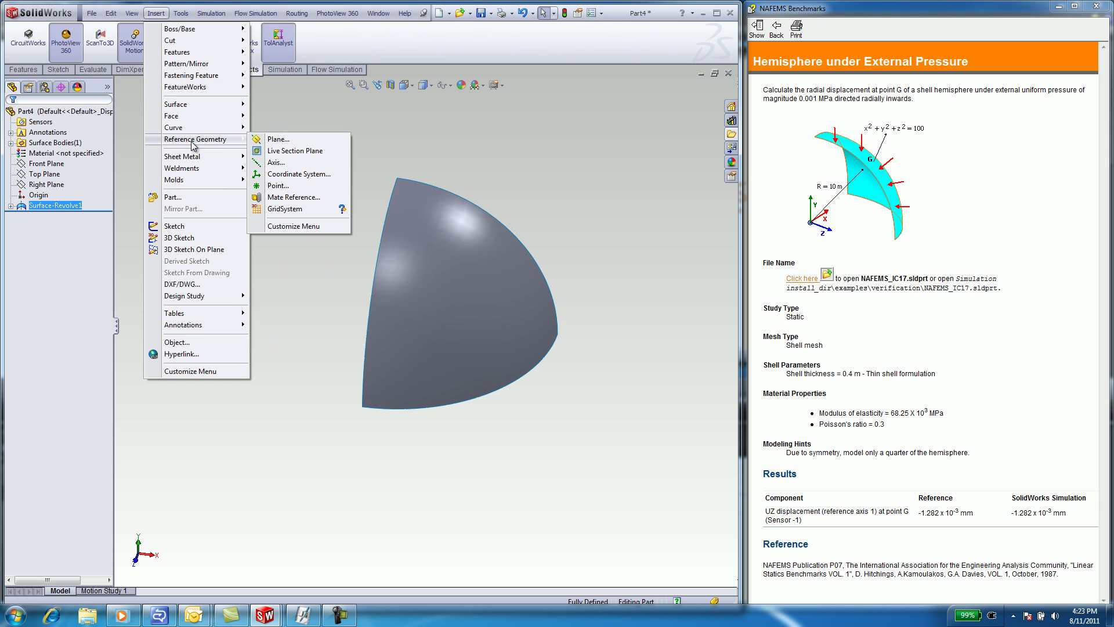
pyautogui.click(278, 186)
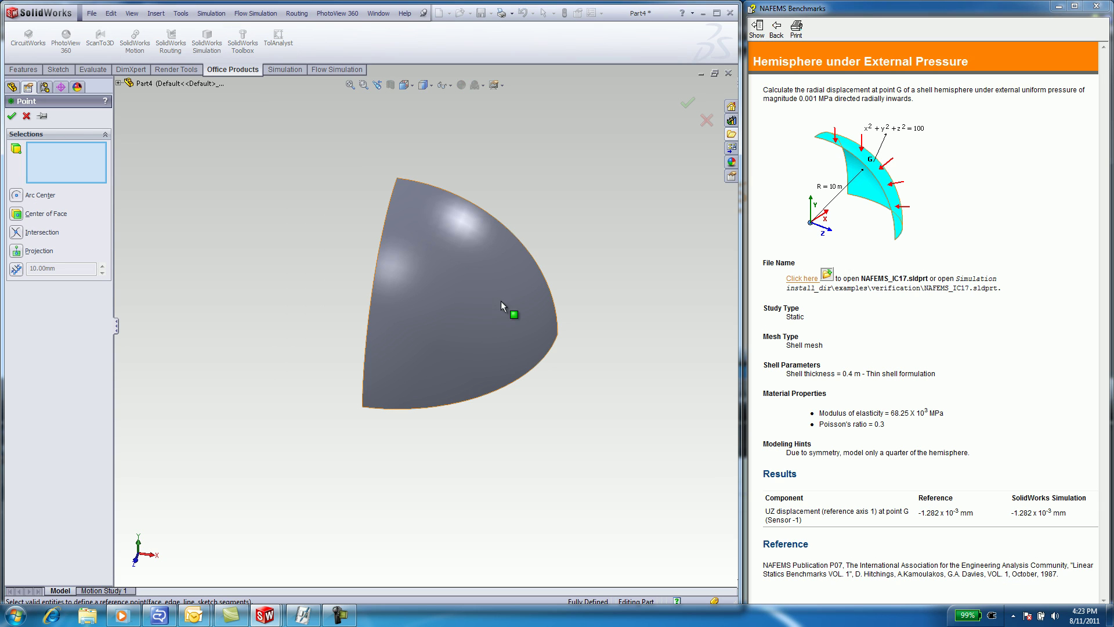
pyautogui.click(450, 298)
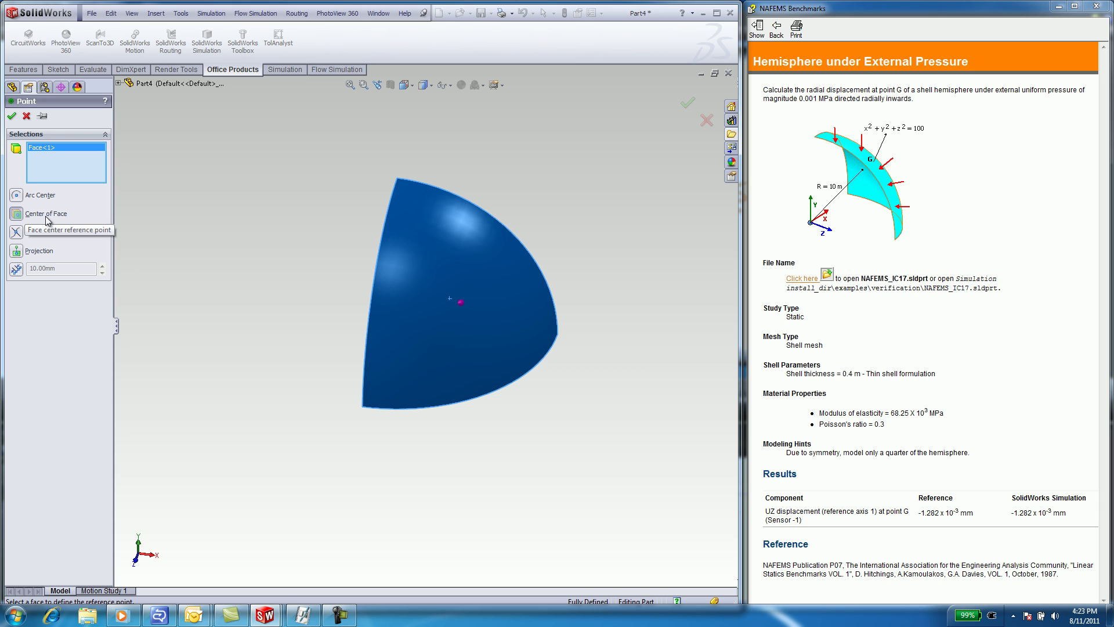
pyautogui.click(11, 115)
pyautogui.moveTo(210, 271); pyautogui.dragTo(250, 289, button='middle')
pyautogui.press('Escape')
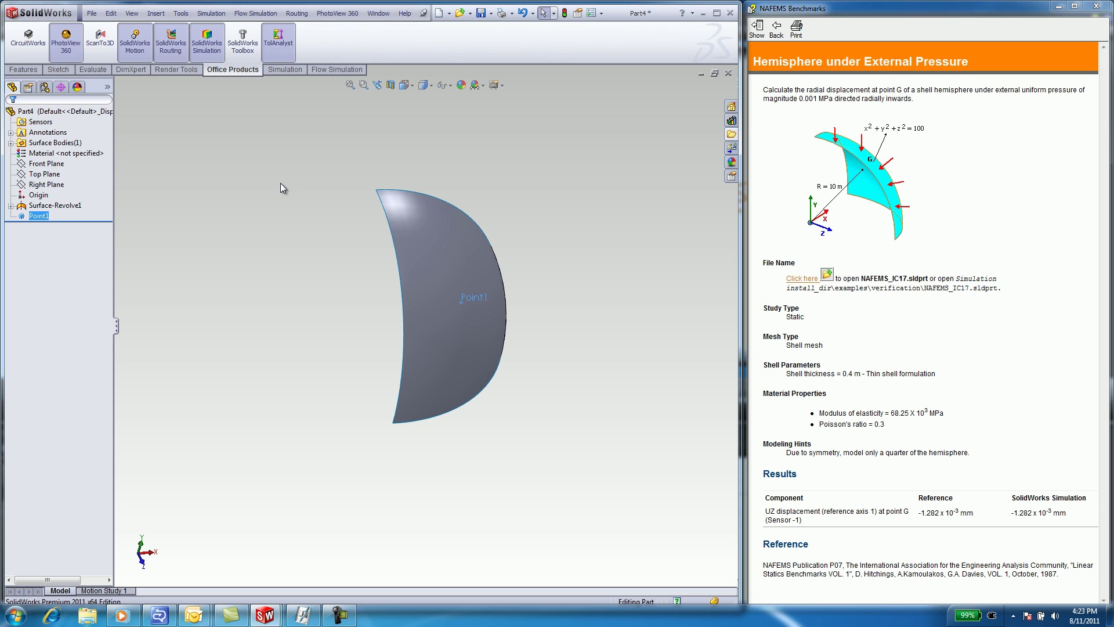
# Step: Create reference axis Axis1 running from the origin through Point1
pyautogui.click(155, 12)
pyautogui.moveTo(186, 141)
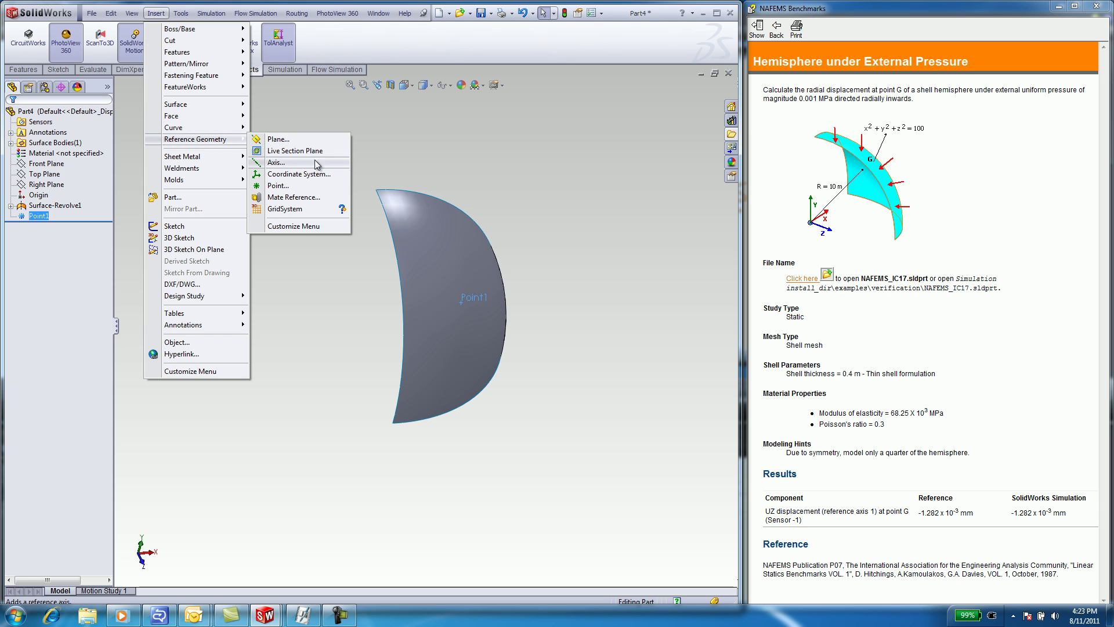
pyautogui.click(275, 163)
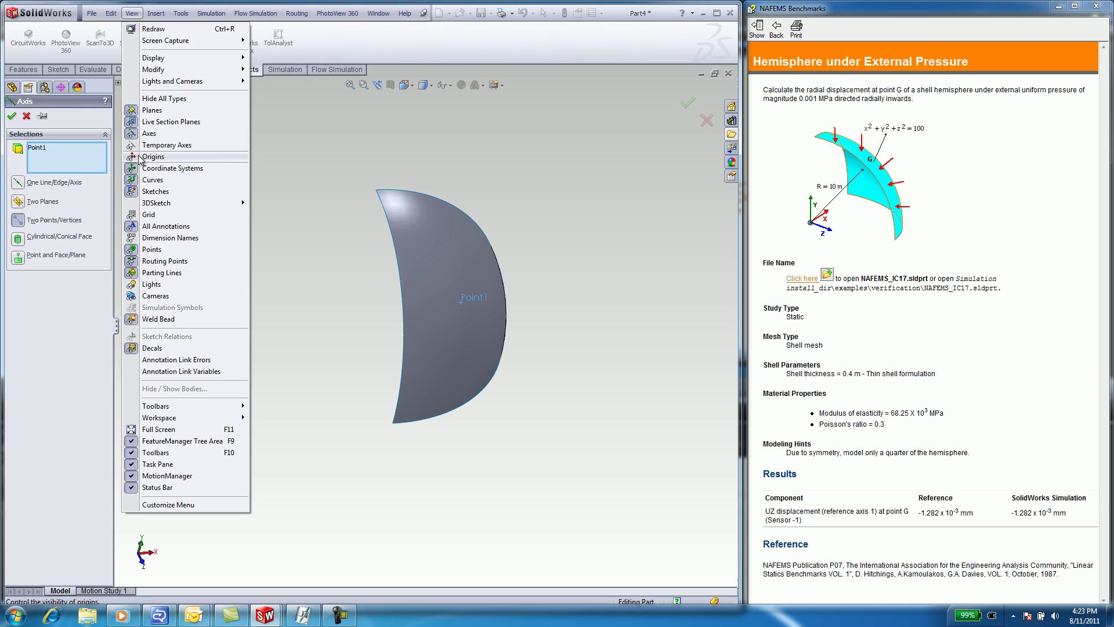
pyautogui.click(135, 157)
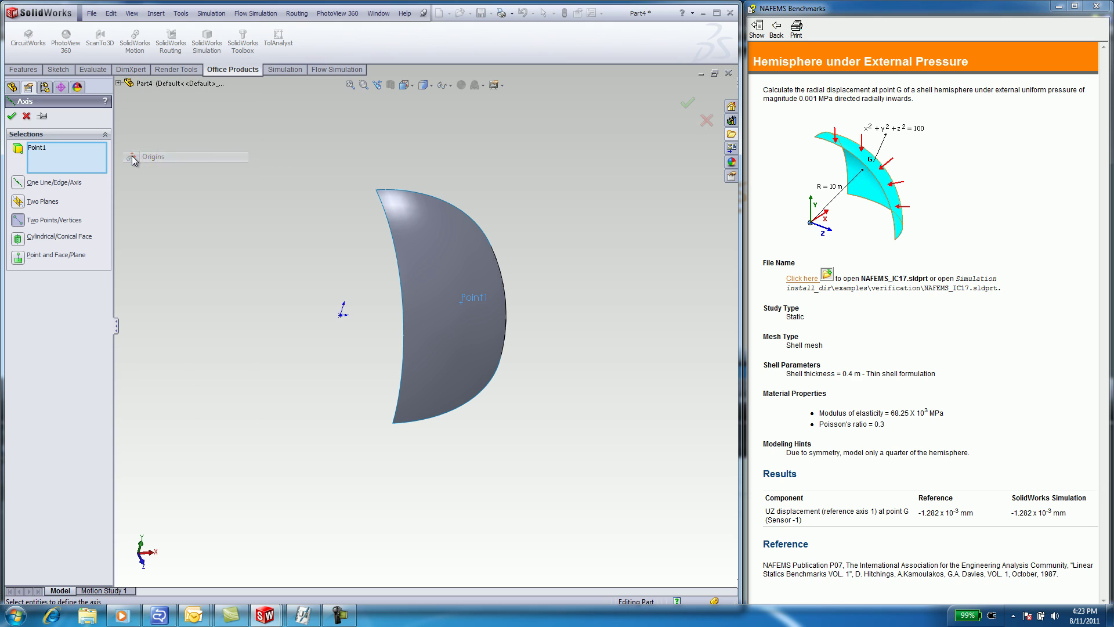
pyautogui.click(342, 318)
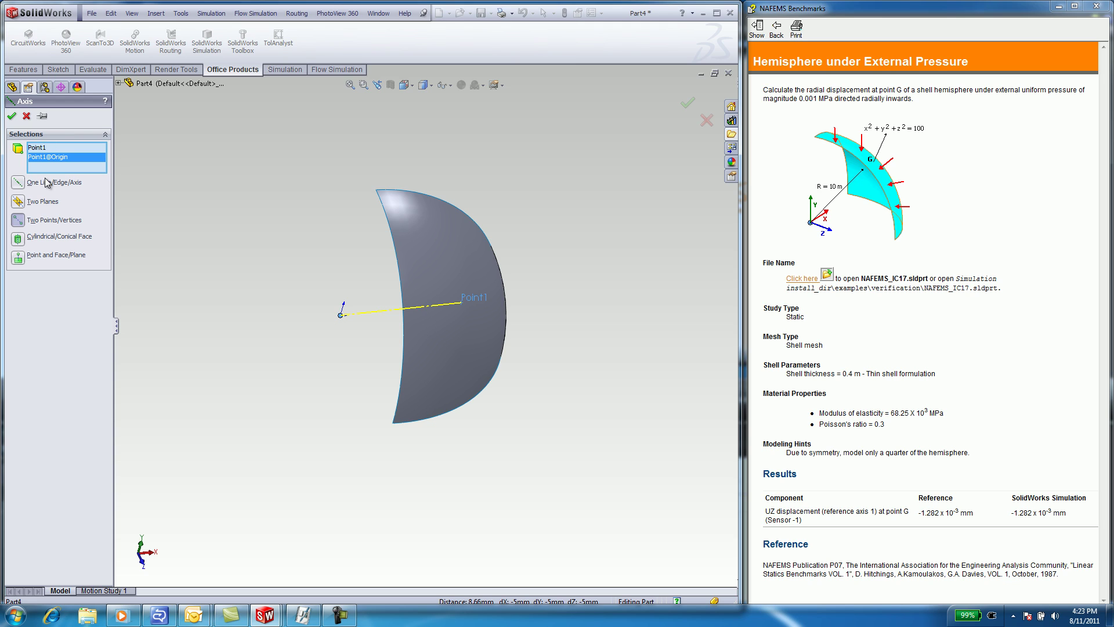
pyautogui.click(12, 118)
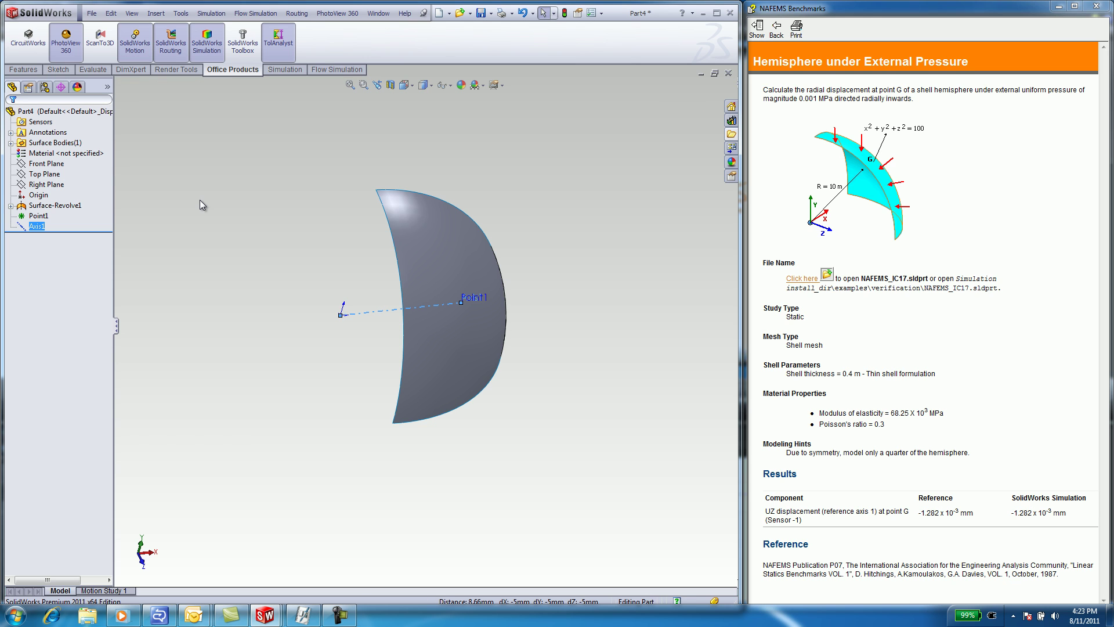
pyautogui.moveTo(214, 194); pyautogui.dragTo(366, 220, button='middle')
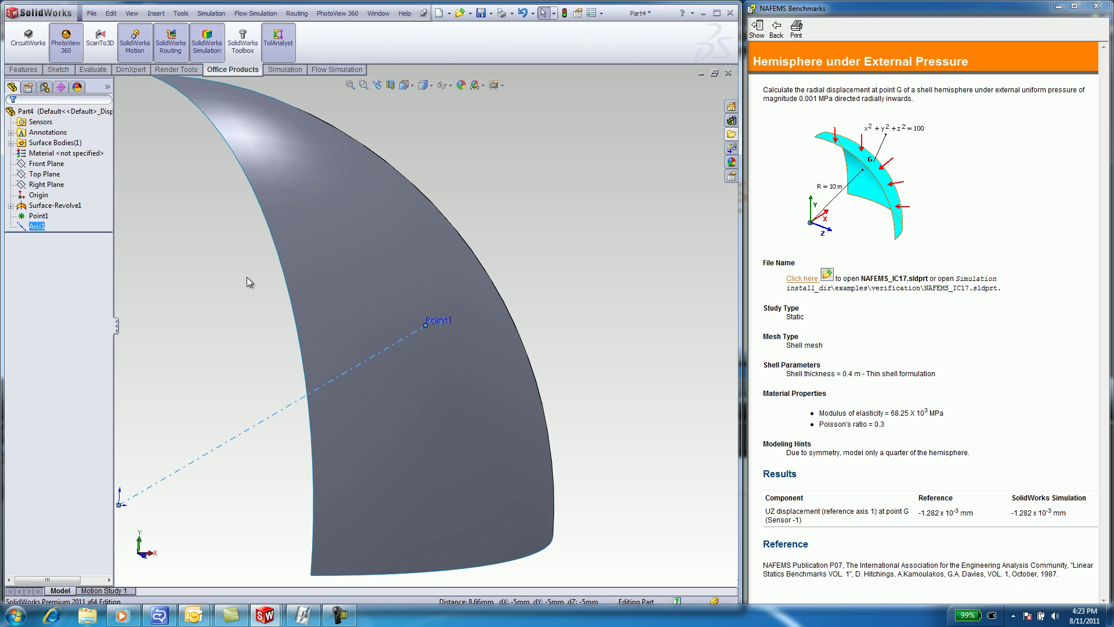
# Step: Tile Part4 and nafems_ic17 vertically and orbit both models
pyautogui.moveTo(248, 280); pyautogui.dragTo(313, 246, button='middle')
pyautogui.click(378, 12)
pyautogui.click(390, 75)
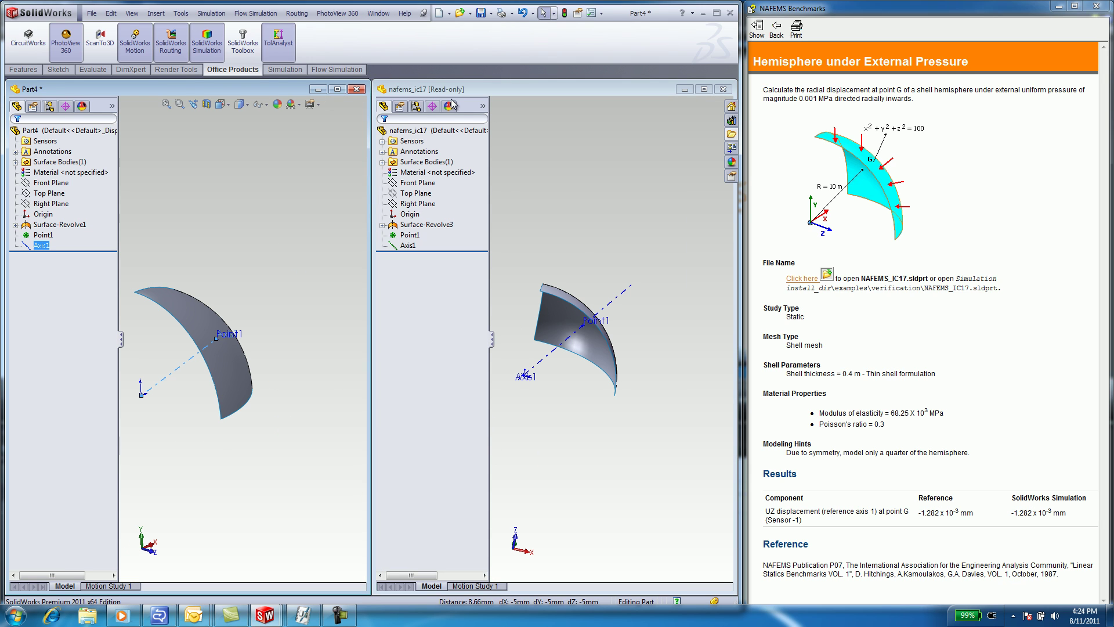
pyautogui.click(580, 225)
pyautogui.moveTo(581, 224)
pyautogui.mouseDown(button='middle')
pyautogui.moveTo(534, 231)
pyautogui.moveTo(608, 214)
pyautogui.moveTo(585, 226)
pyautogui.mouseUp(button='middle')
pyautogui.click(259, 232)
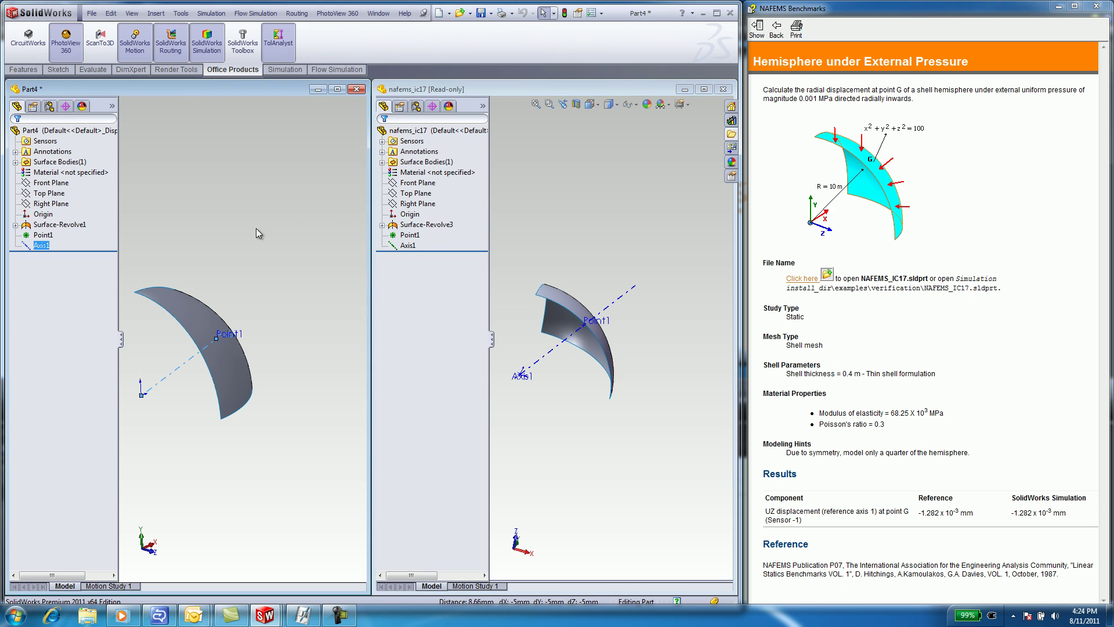
pyautogui.moveTo(259, 231); pyautogui.dragTo(293, 228, button='middle')
# Step: Roll the example back and review its Surface-Revolve3 definition
pyautogui.moveTo(435, 250)
pyautogui.mouseDown()
pyautogui.moveTo(439, 230)
pyautogui.moveTo(434, 251)
pyautogui.mouseUp()
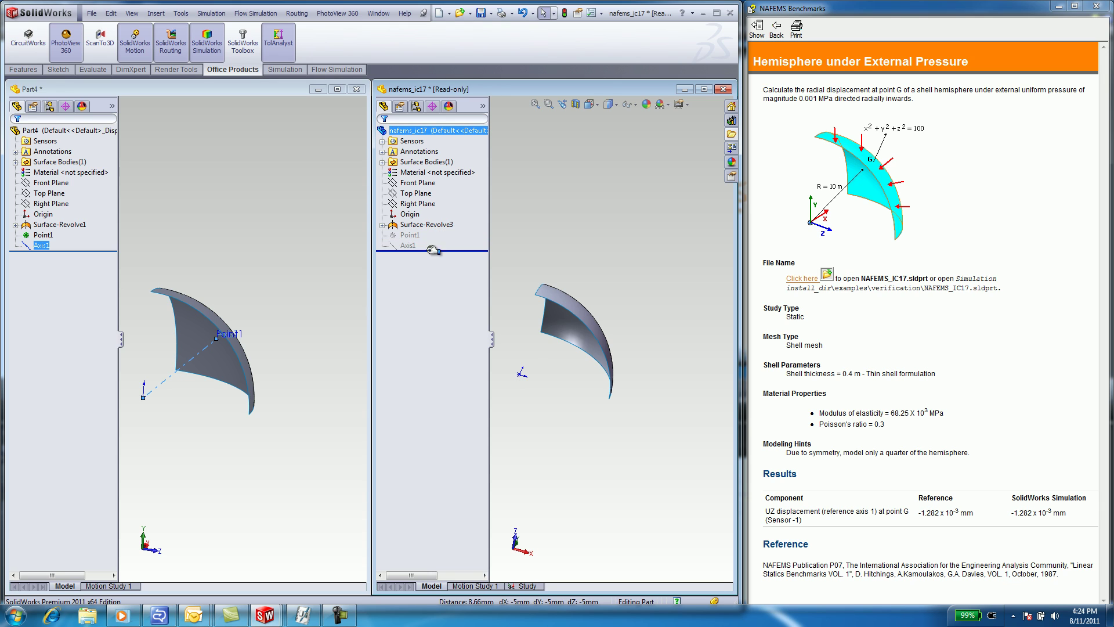
pyautogui.click(409, 226)
pyautogui.rightClick(406, 230)
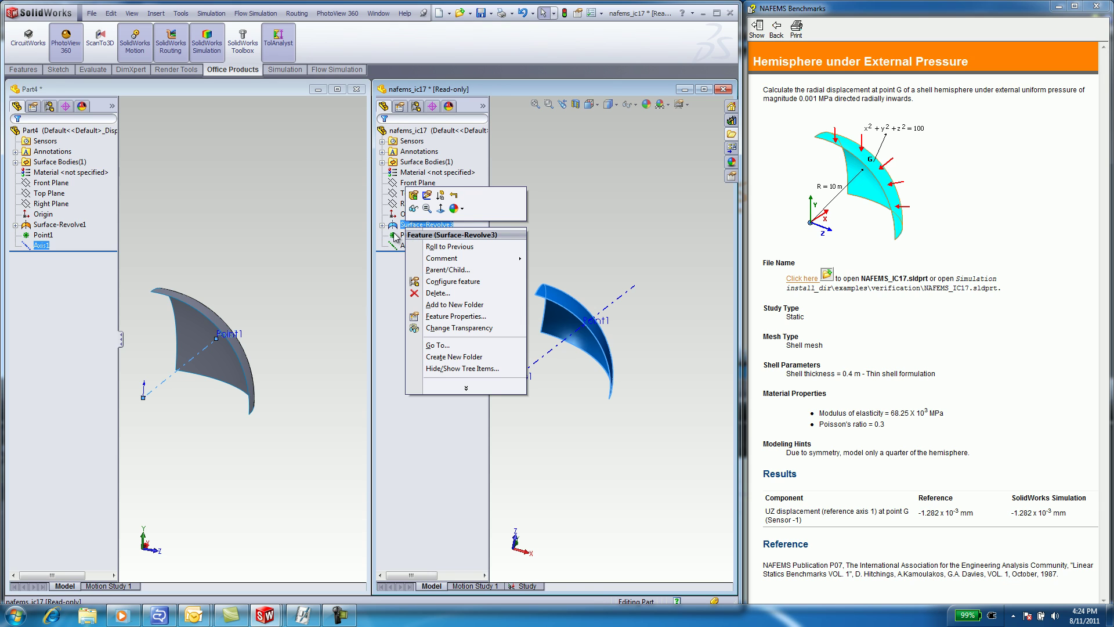
pyautogui.click(415, 196)
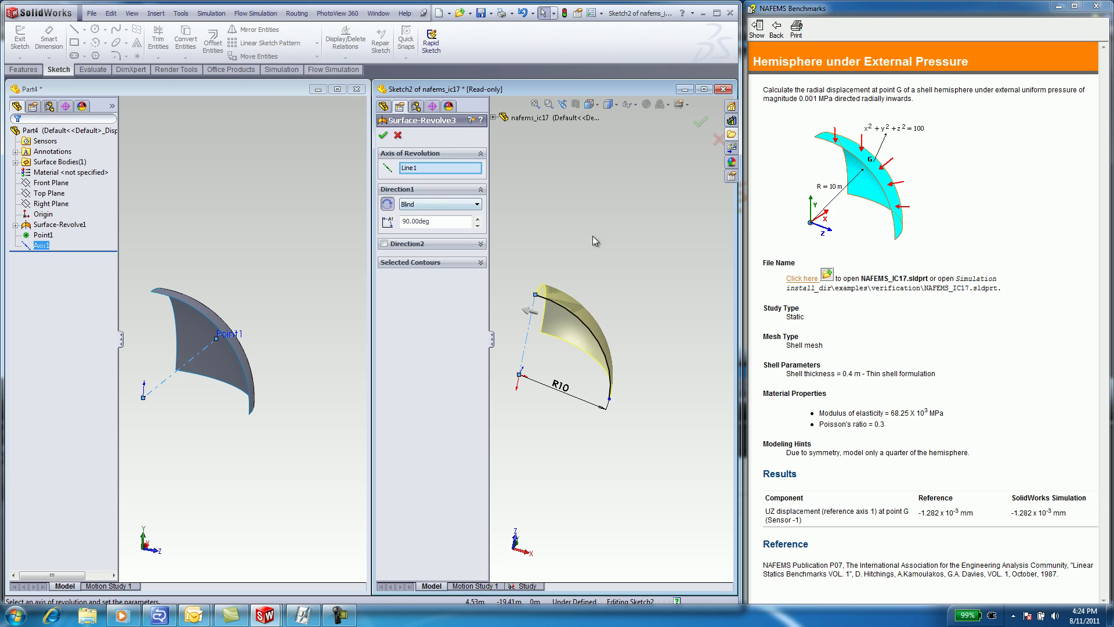
pyautogui.moveTo(593, 241); pyautogui.dragTo(522, 258, button='middle')
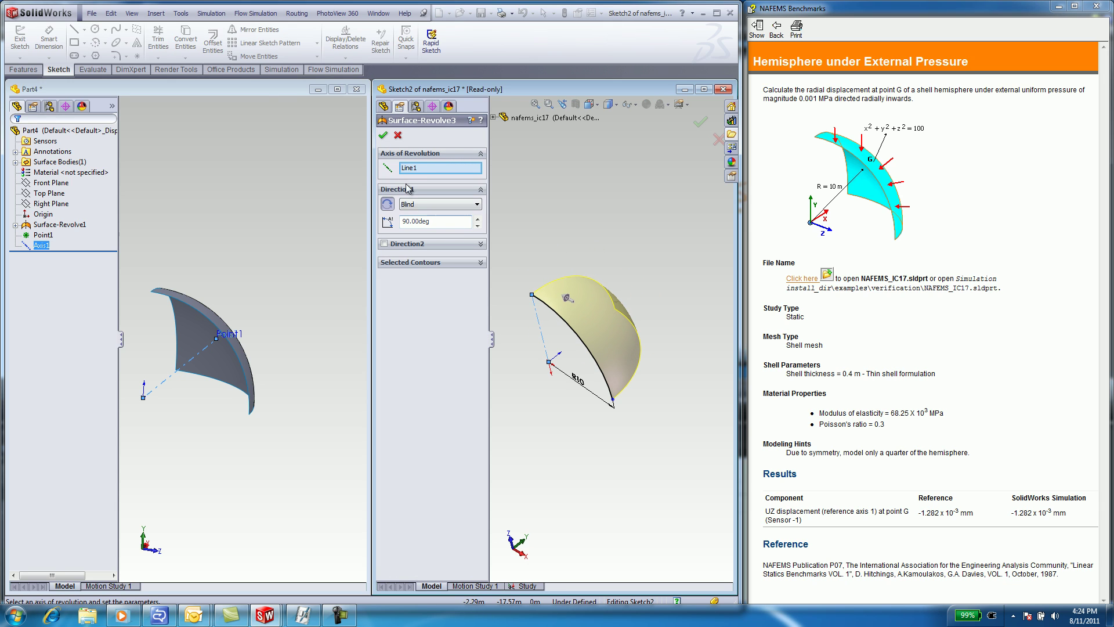
pyautogui.click(383, 135)
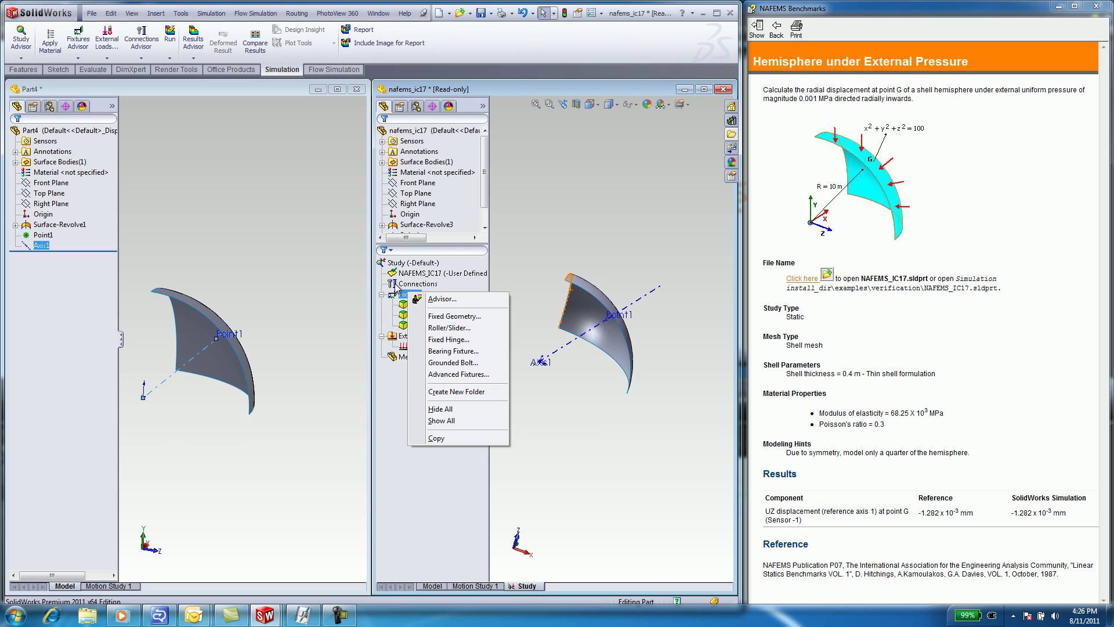
# Step: Check Restraint-1, mesh and run the NAFEMS study, then display the Displacement1 and Strain1 plots
pyautogui.click(405, 306)
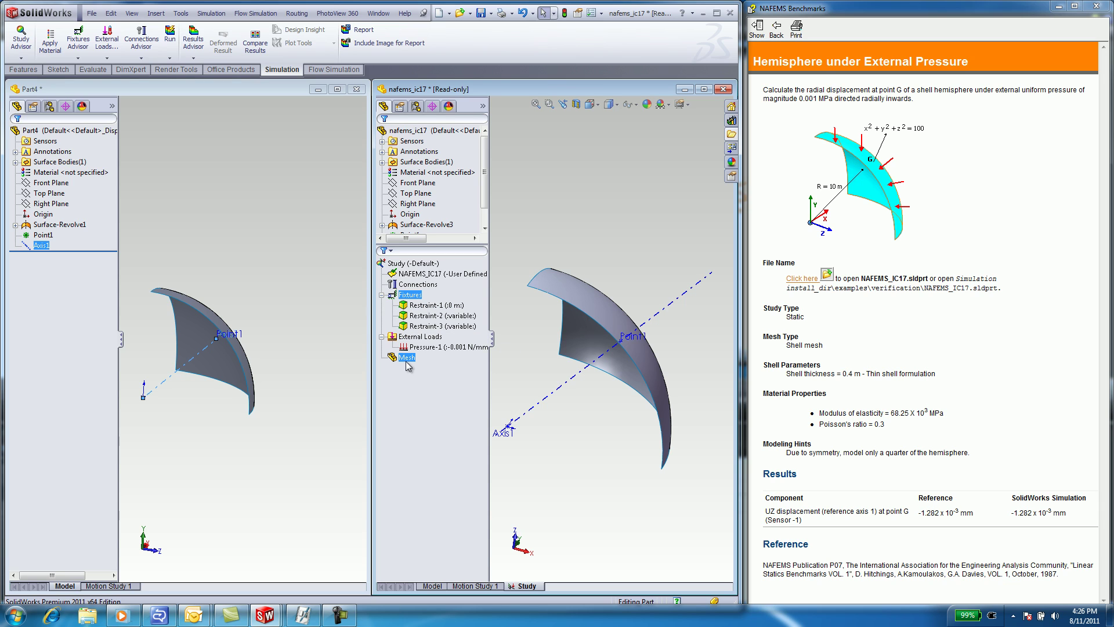
pyautogui.rightClick(407, 359)
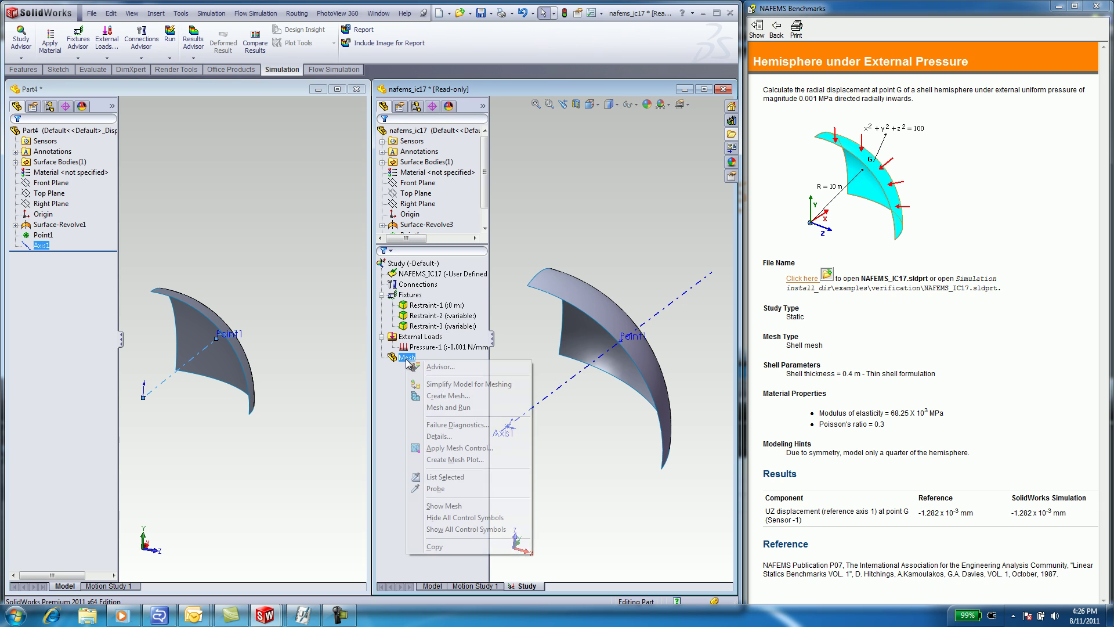
pyautogui.click(436, 407)
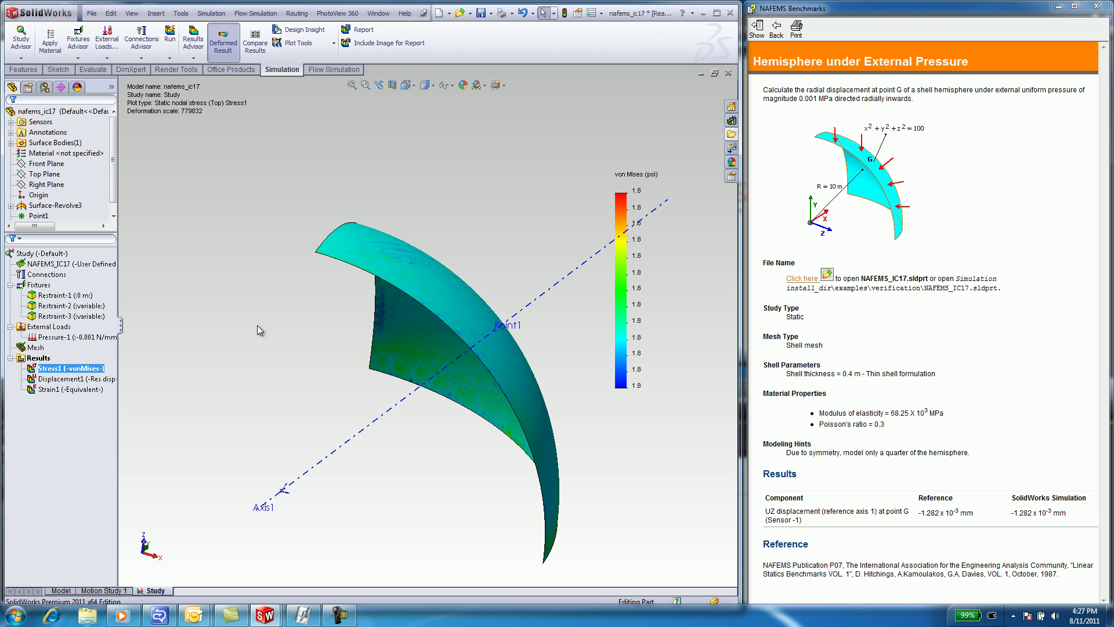
pyautogui.click(47, 378)
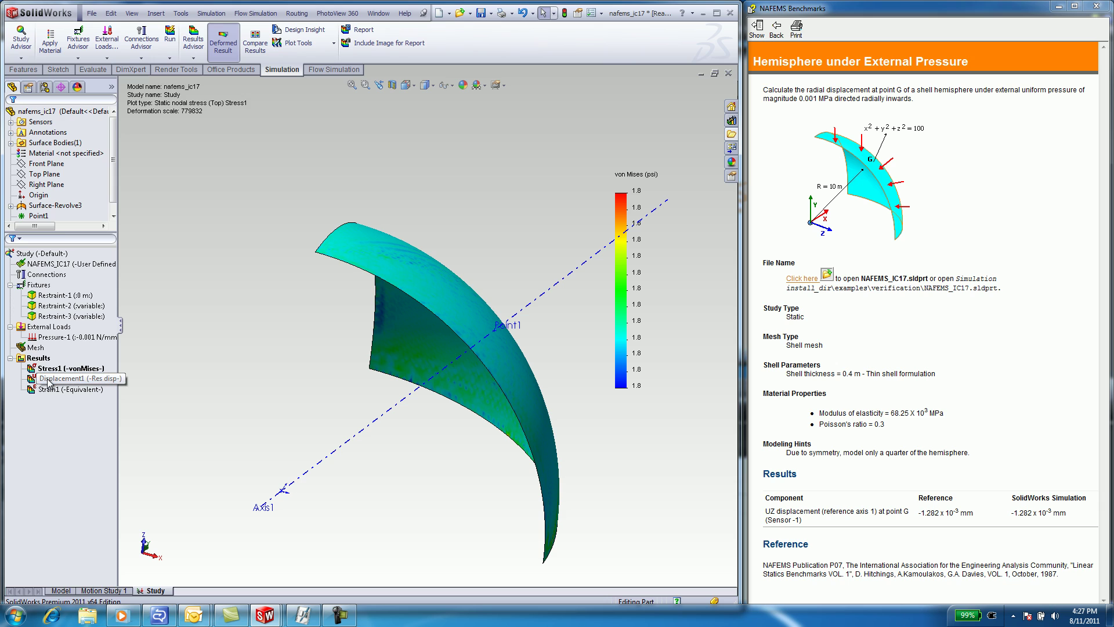
pyautogui.doubleClick(52, 389)
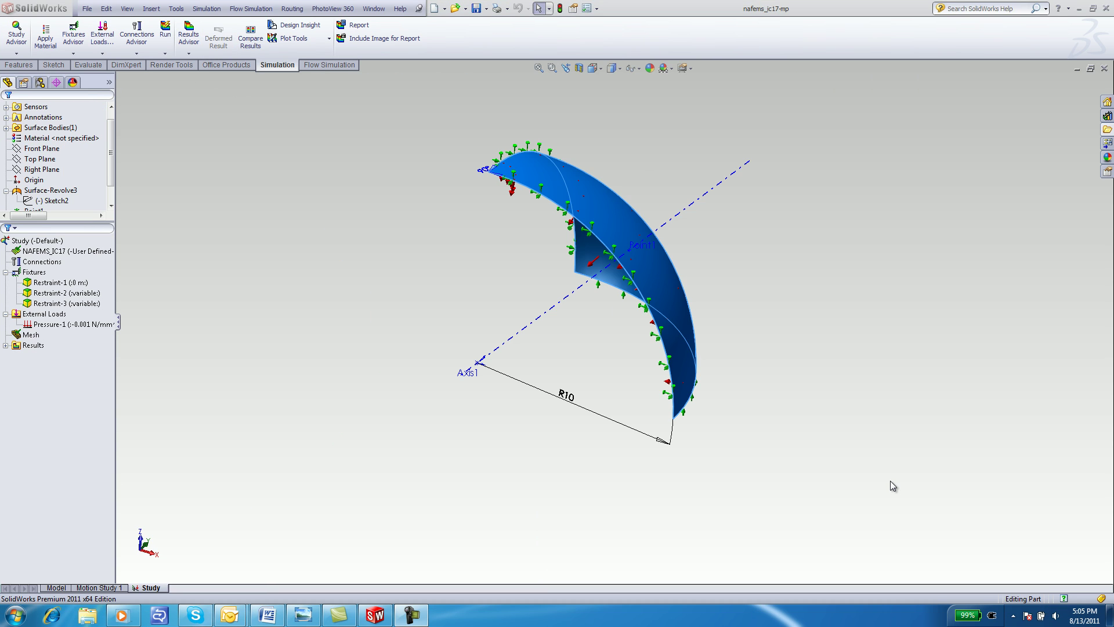
# Step: Change the shell's R10 radius dimension to 15 and rebuild the model
pyautogui.click(569, 399)
pyautogui.doubleClick(569, 398)
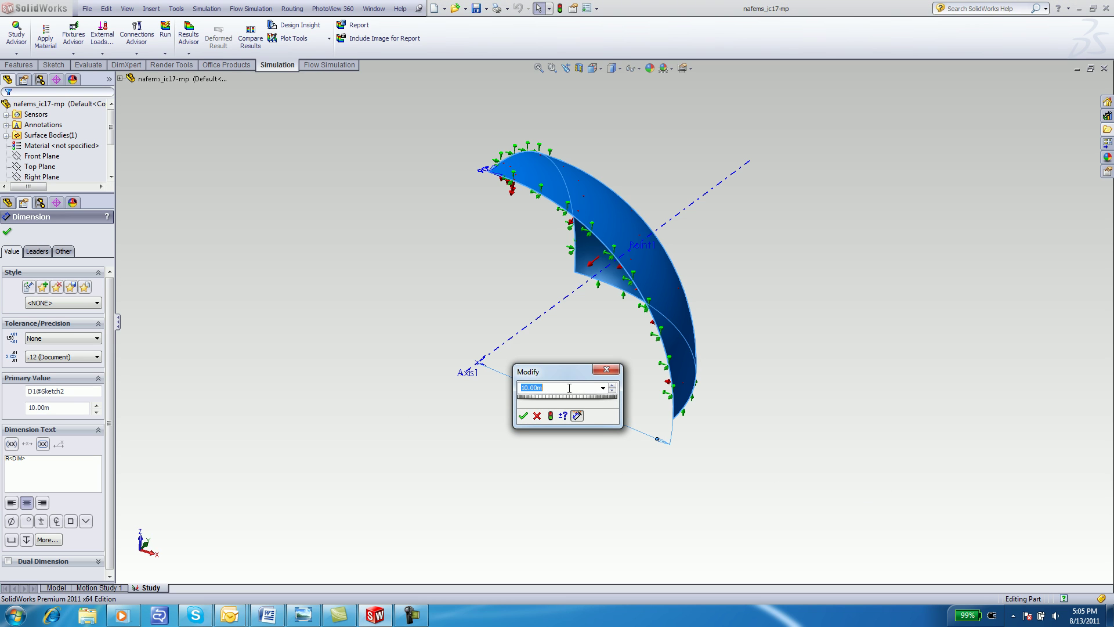
pyautogui.write('15')
pyautogui.click(550, 415)
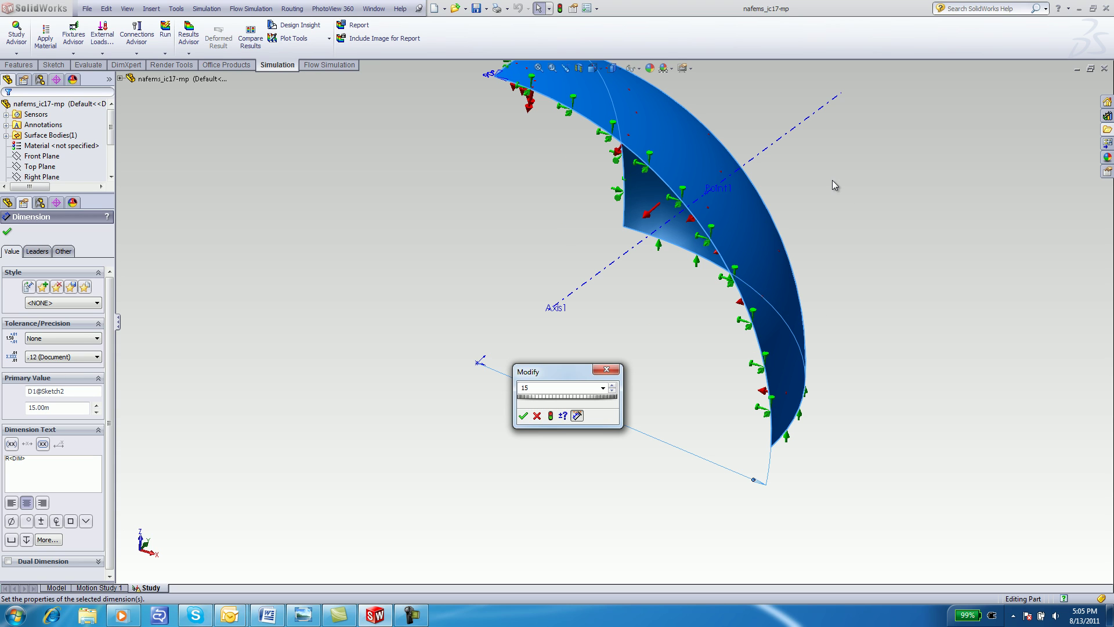
pyautogui.click(522, 416)
pyautogui.click(863, 75)
pyautogui.click(41, 335)
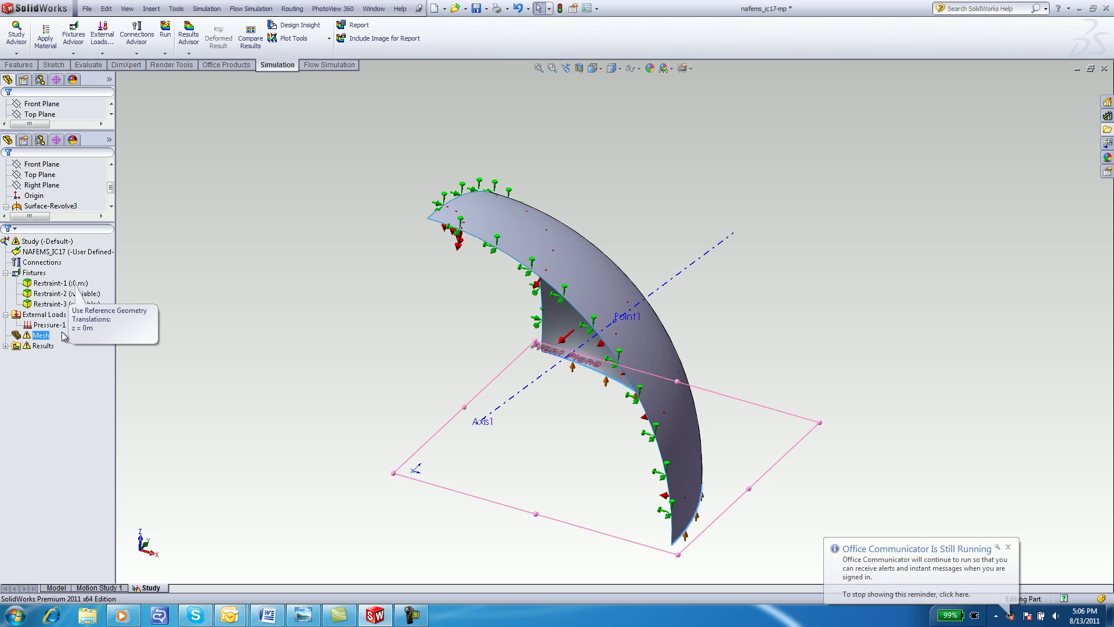
# Step: Run Mesh and Run on the 15 m model, then open the Stress1 von Mises plot's PropertyManager
pyautogui.rightClick(33, 337)
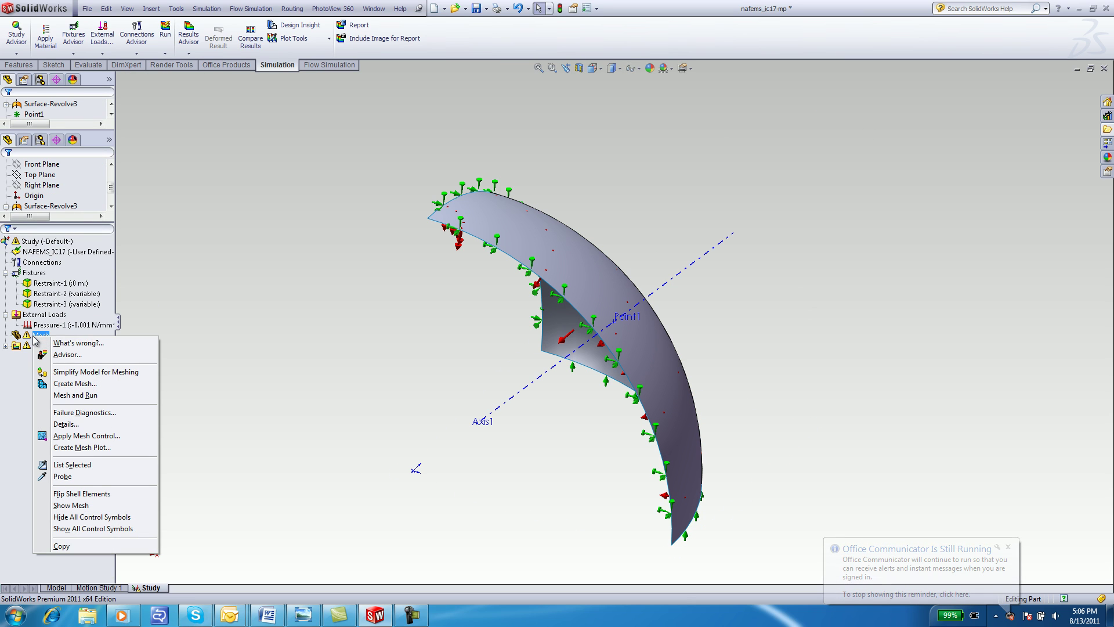
pyautogui.click(76, 395)
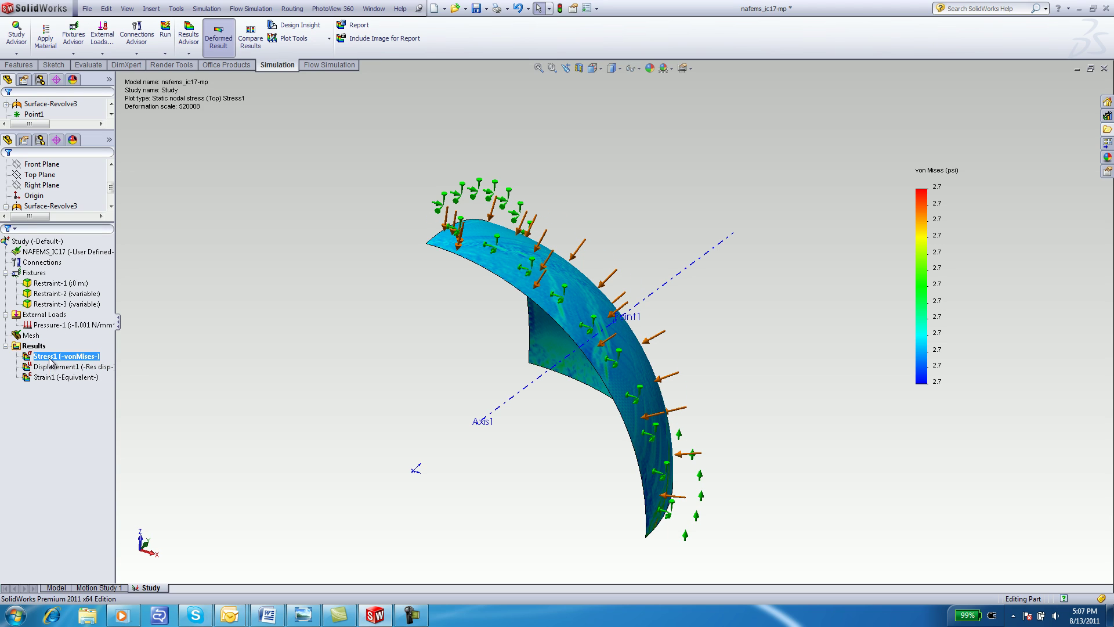
pyautogui.doubleClick(51, 356)
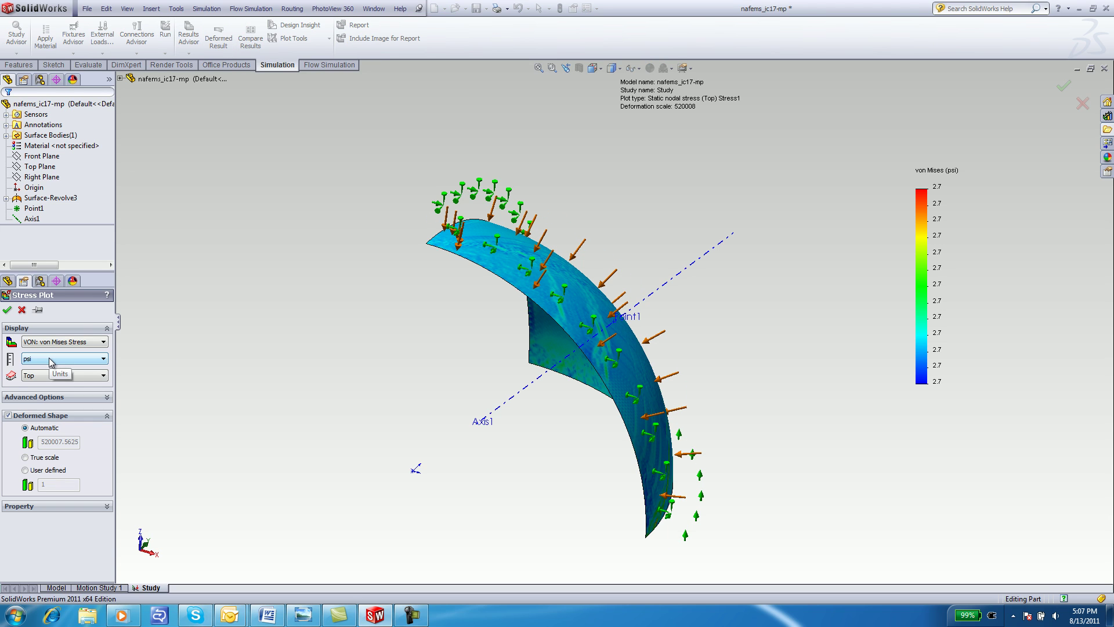